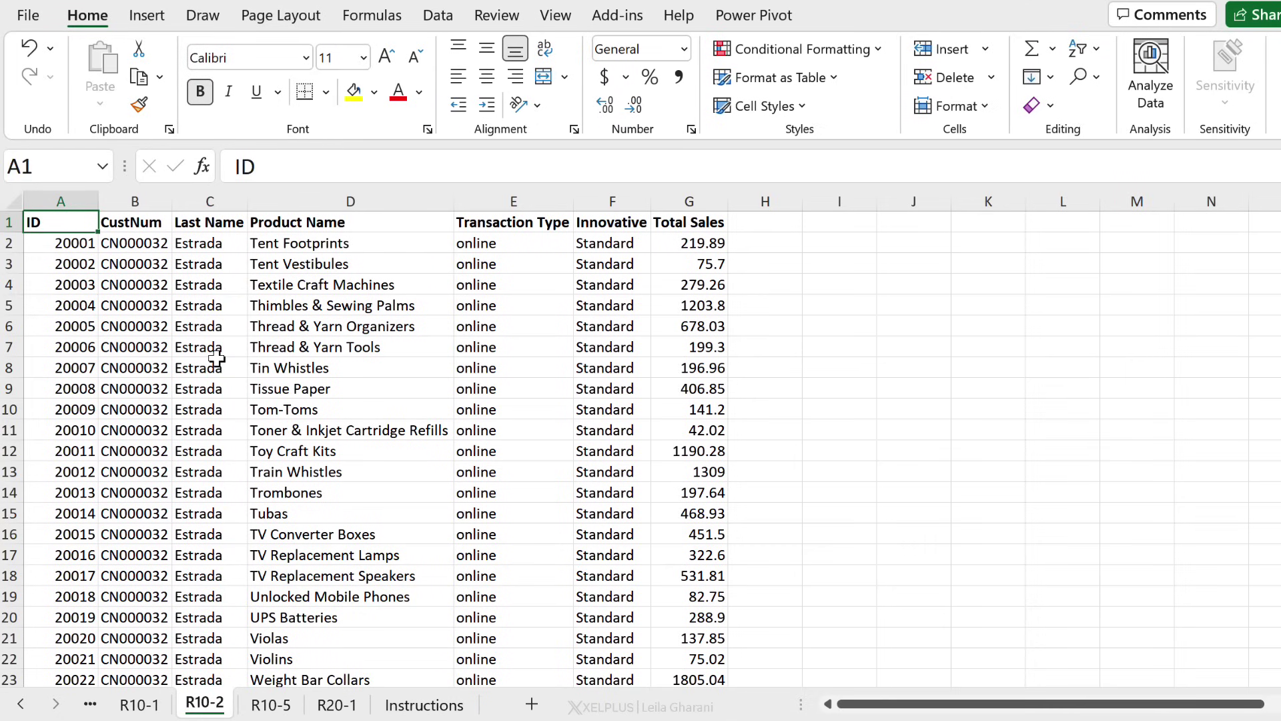
# - Copy the R10-2 header row (ID through Total Sales) into Index!A1, leaving A2 selected
pyautogui.hotkey('ctrl', 'shift', 'Right')
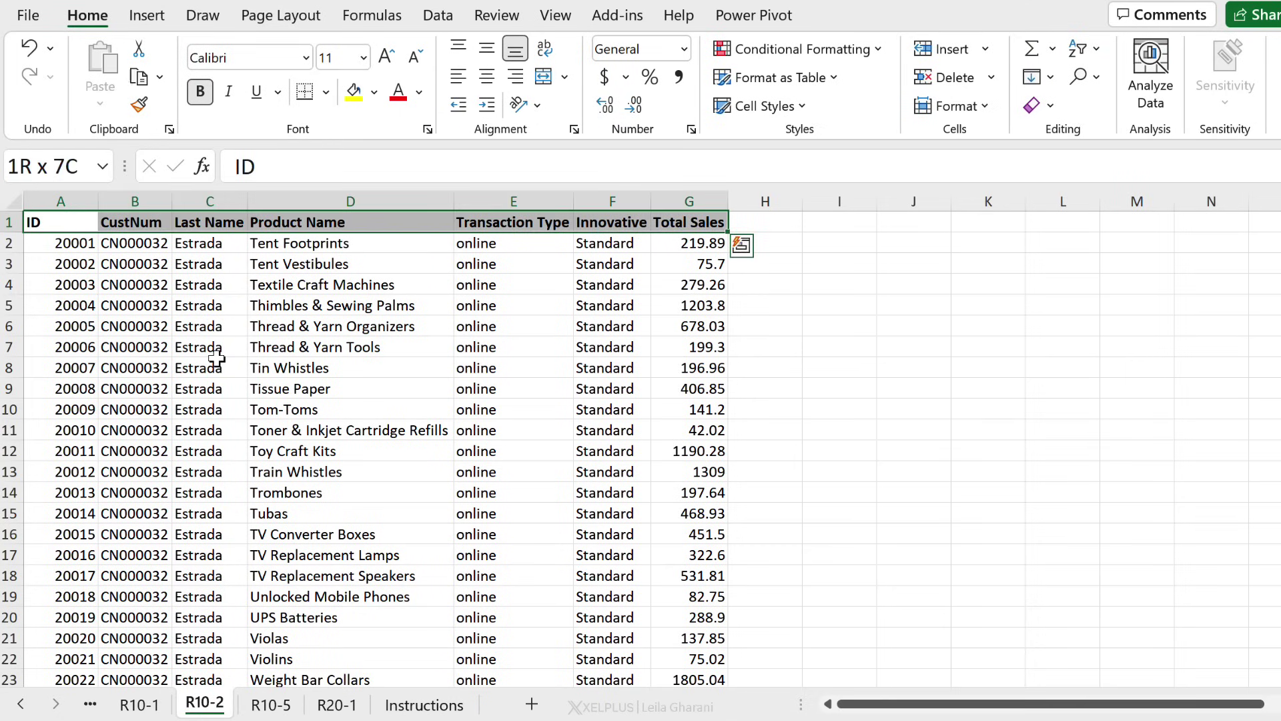
pyautogui.hotkey('ctrl', 'c')
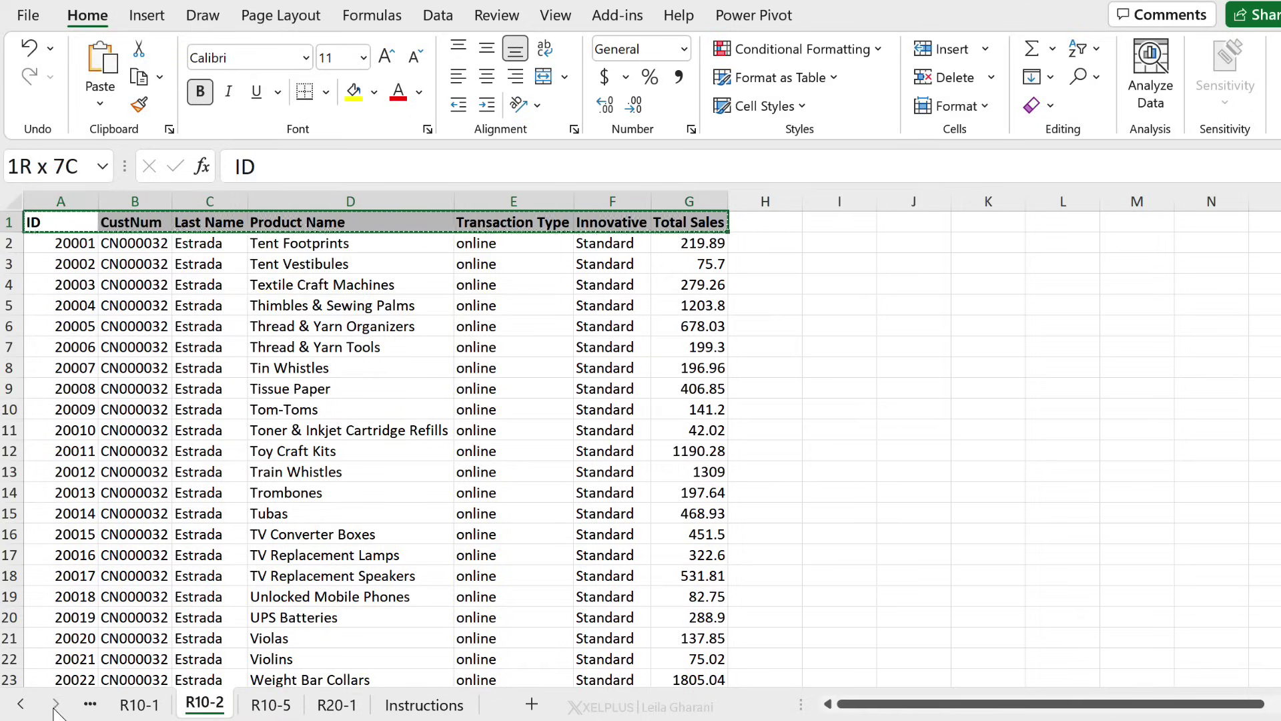
pyautogui.click(20, 706)
pyautogui.click(131, 705)
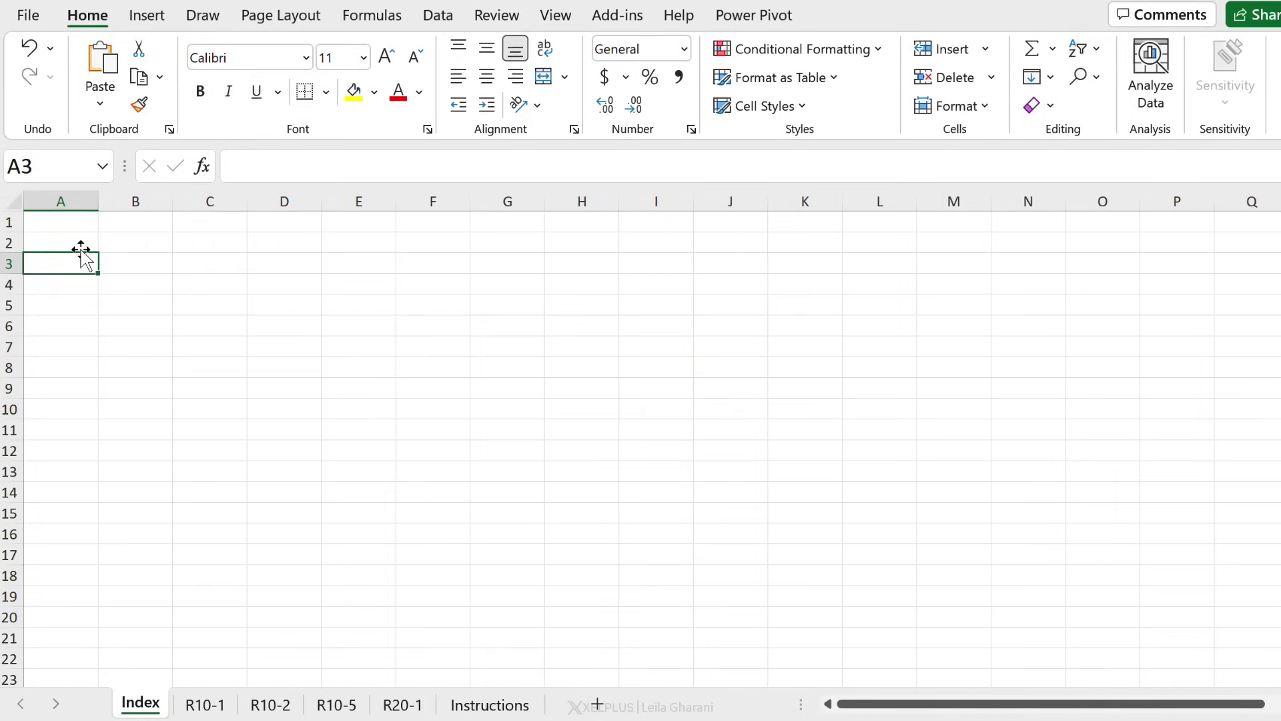
pyautogui.click(78, 239)
pyautogui.click(77, 225)
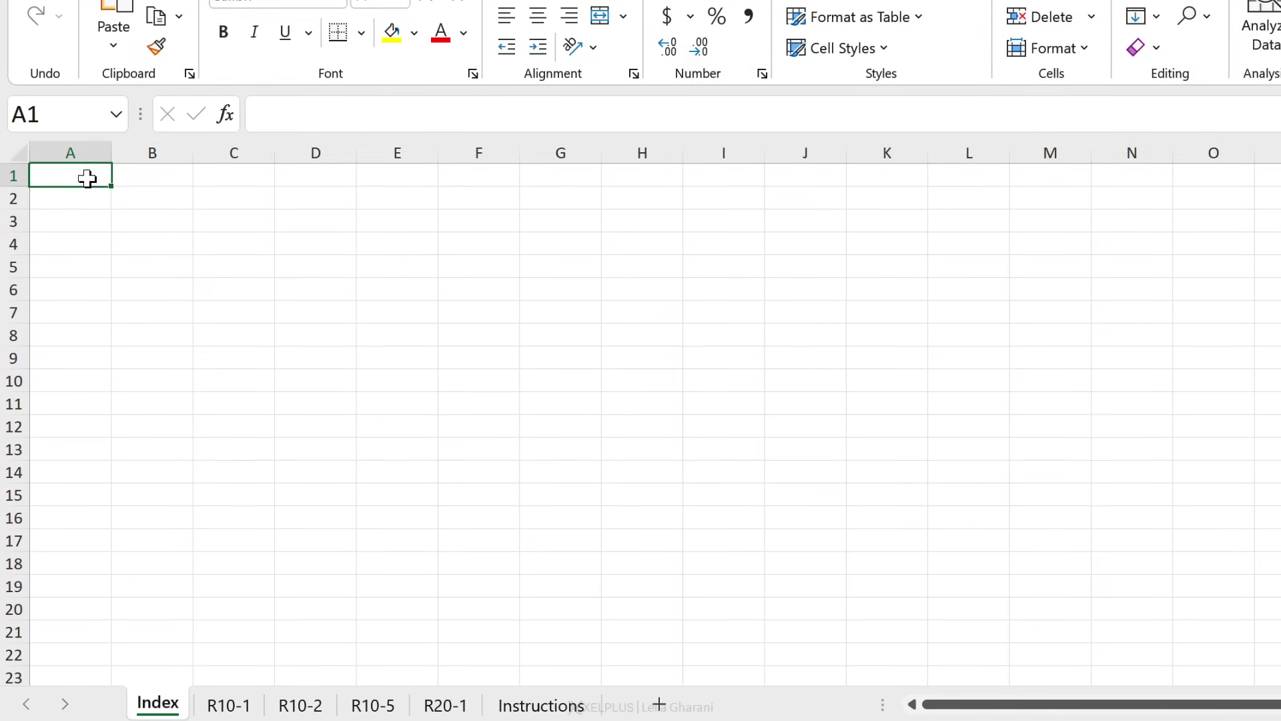
pyautogui.hotkey('ctrl', 'v')
pyautogui.click(229, 706)
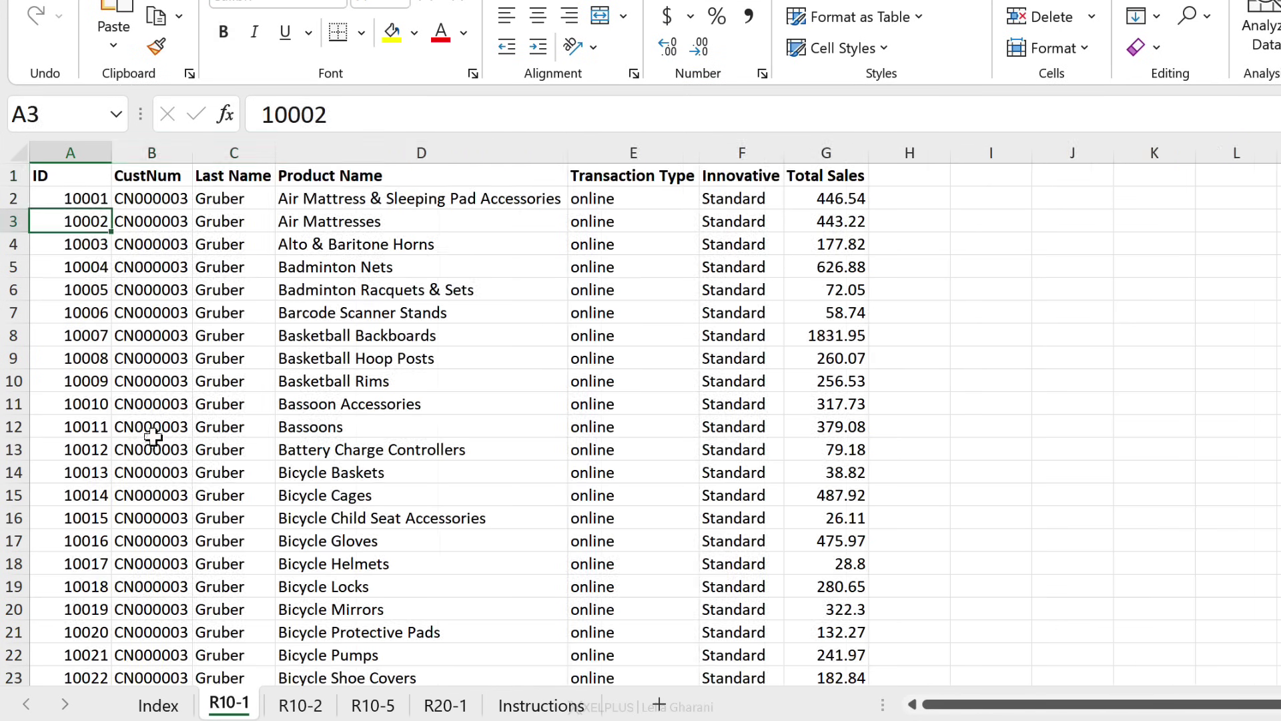
pyautogui.click(158, 705)
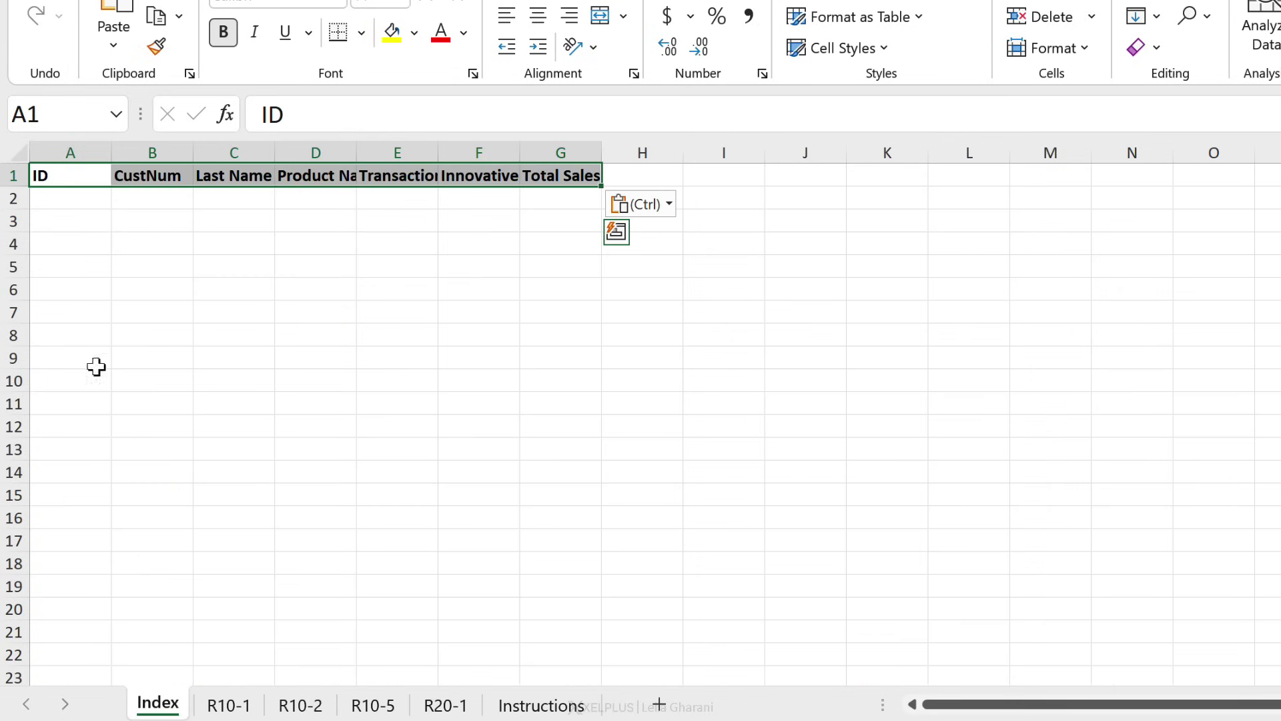
pyautogui.click(91, 207)
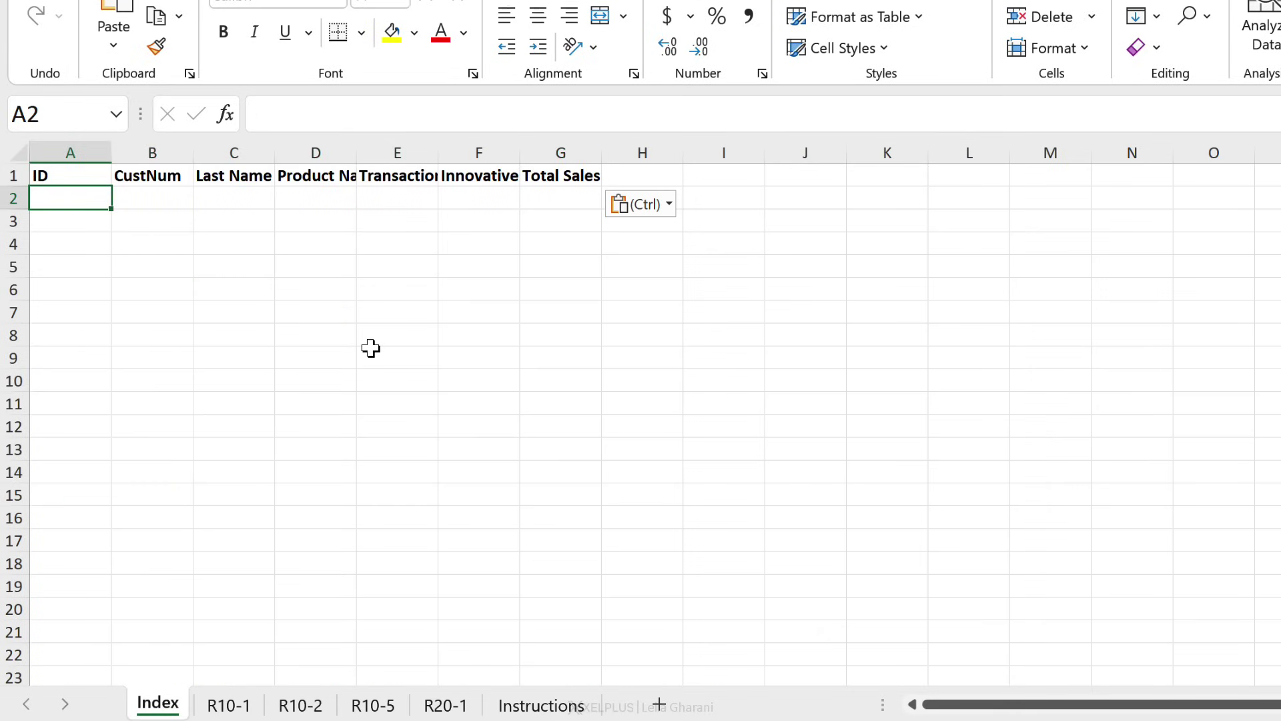
# - Begin a VSTACK formula in Index!A2 with R10-1's range A2:G36
pyautogui.write('=')
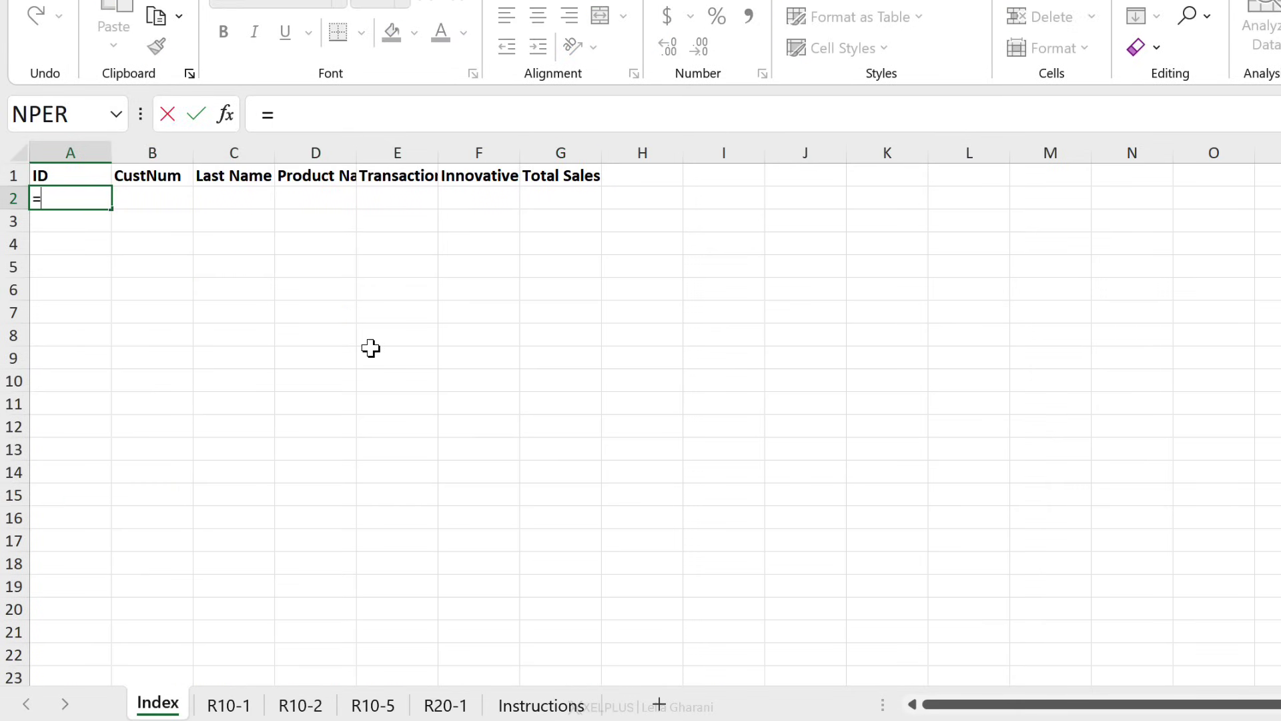
pyautogui.write('vst')
pyautogui.press('Tab')
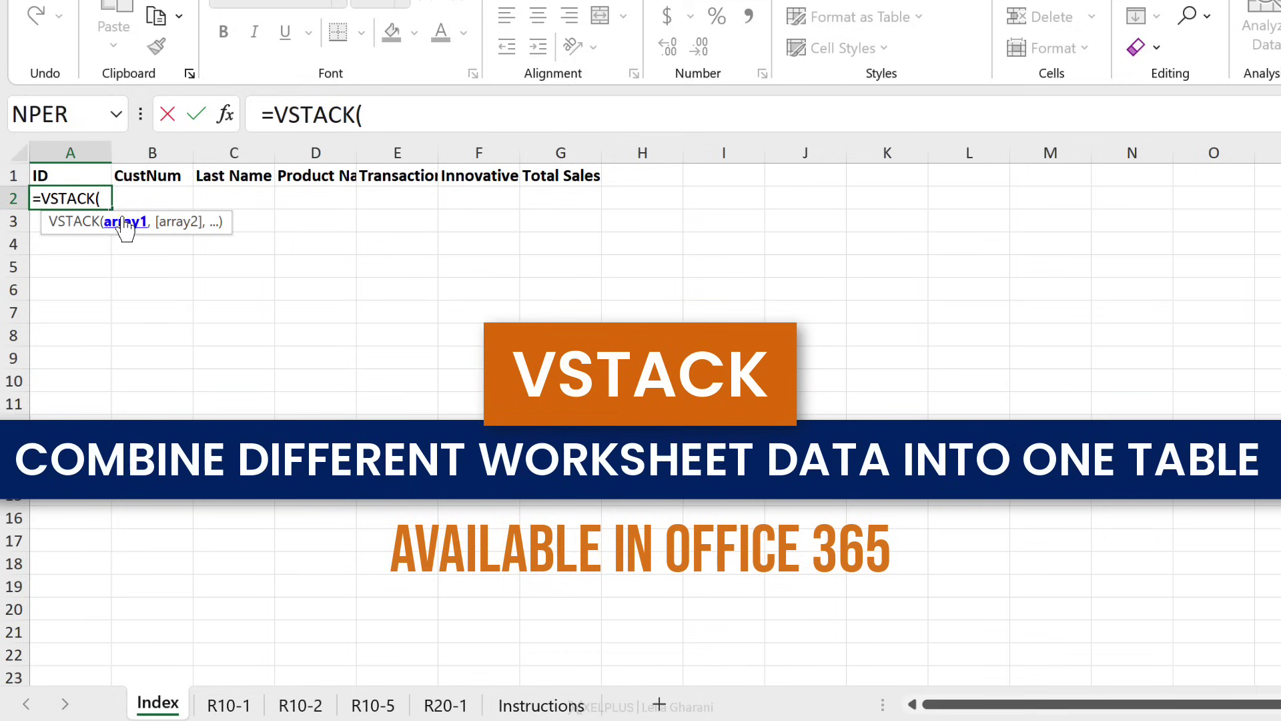
pyautogui.click(229, 704)
pyautogui.click(78, 196)
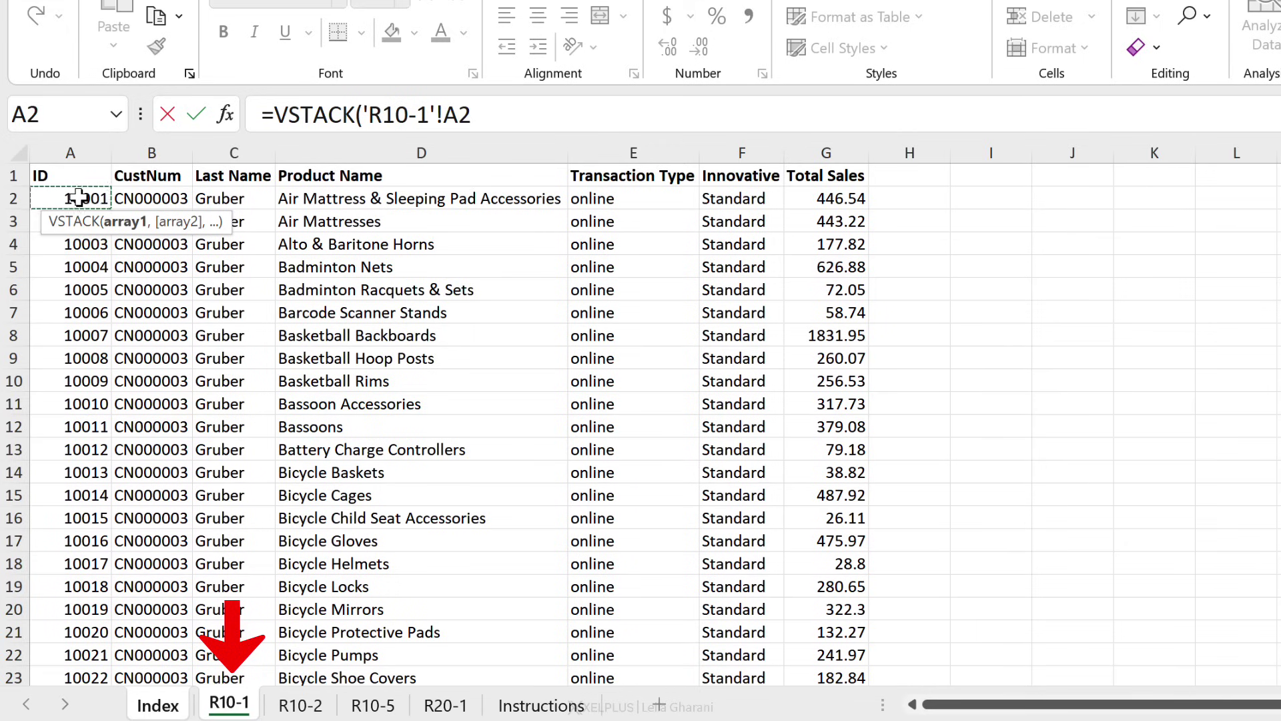
pyautogui.hotkey('ctrl', 'shift', 'Right')
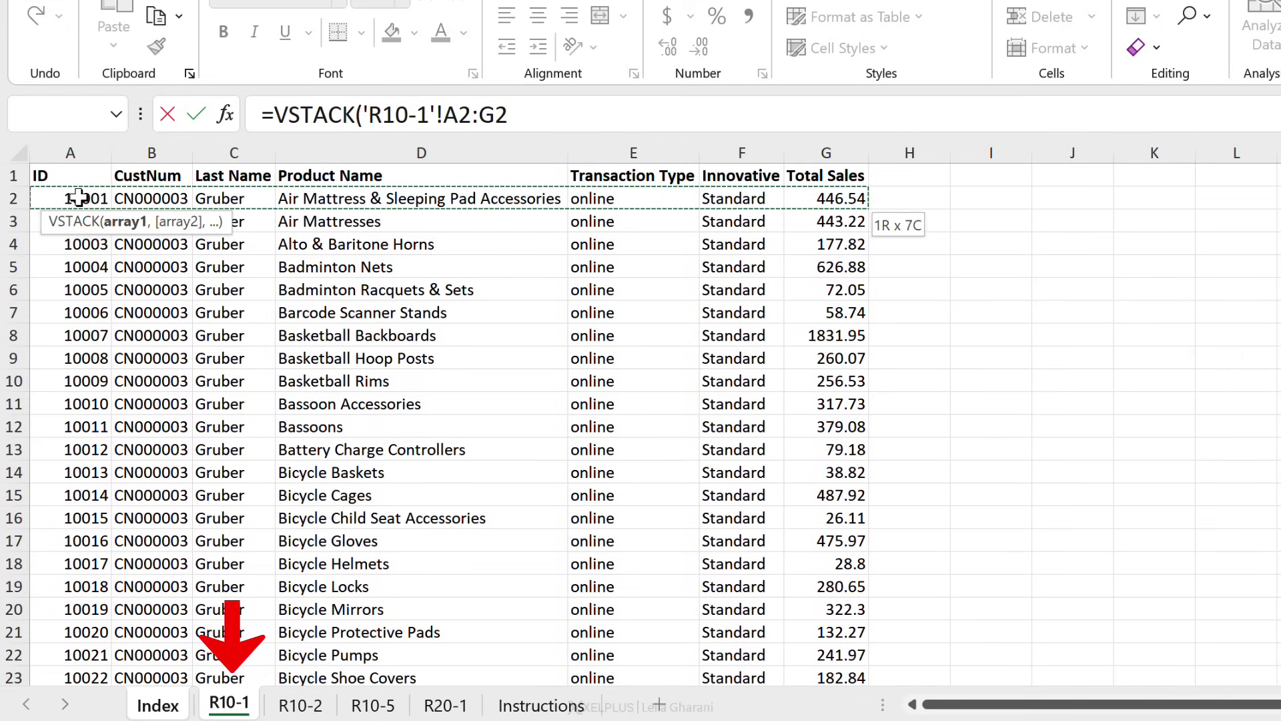
pyautogui.hotkey('ctrl', 'shift', 'Down')
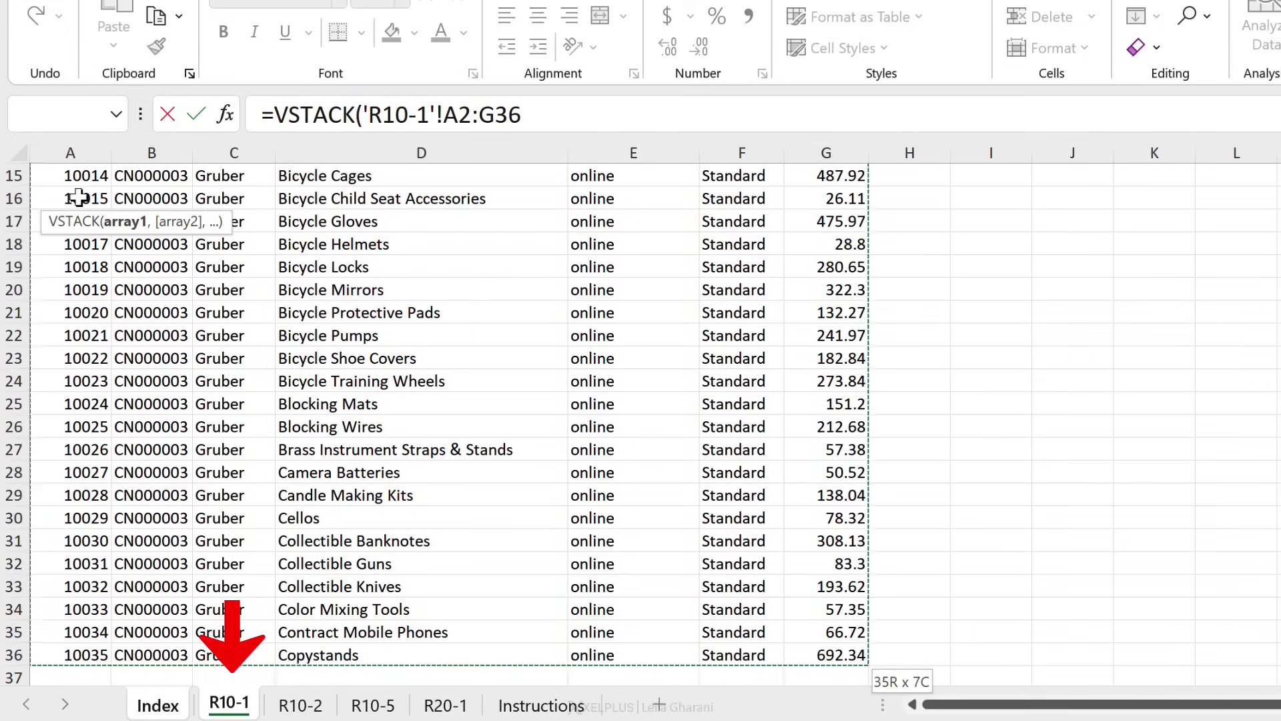
pyautogui.write(',')
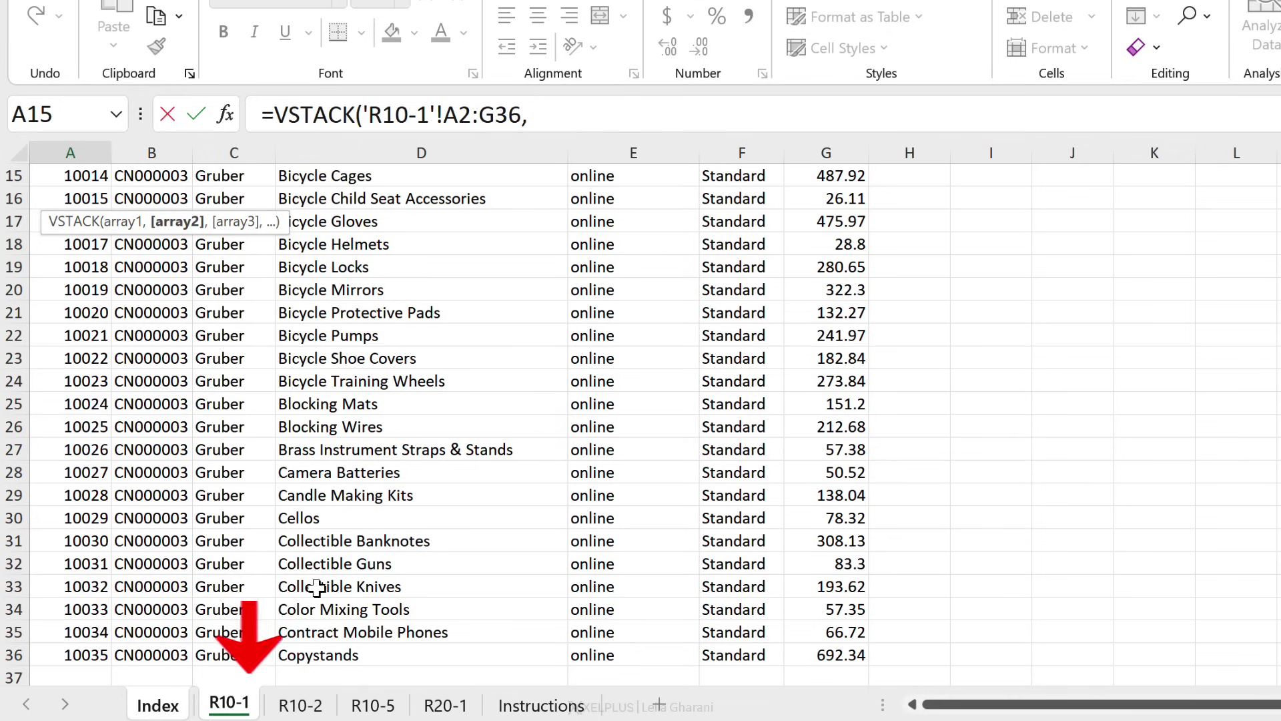
# - Add R10-2's A2:G30 and R10-5's A2:G38 ranges to the VSTACK formula
pyautogui.hotkey('ctrl', 'pagedown')
pyautogui.click(94, 205)
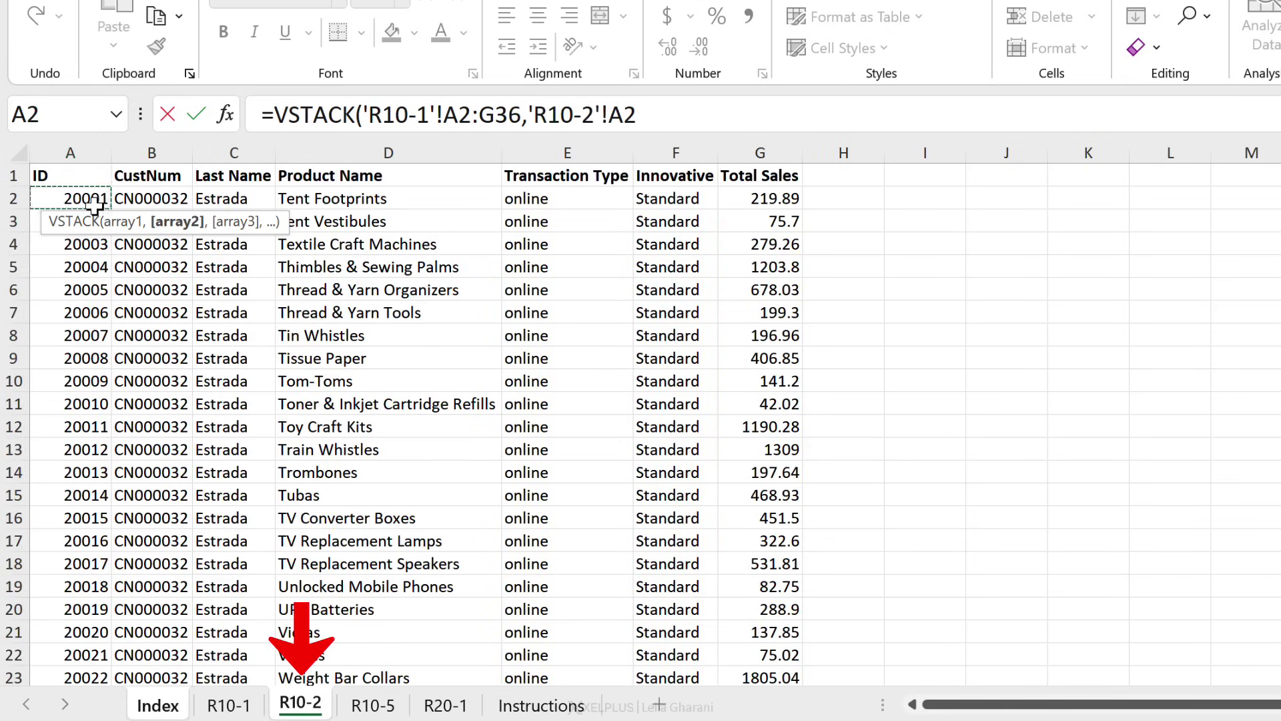
pyautogui.hotkey('ctrl', 'shift', 'Right')
pyautogui.hotkey('ctrl', 'shift', 'Down')
pyautogui.write(',')
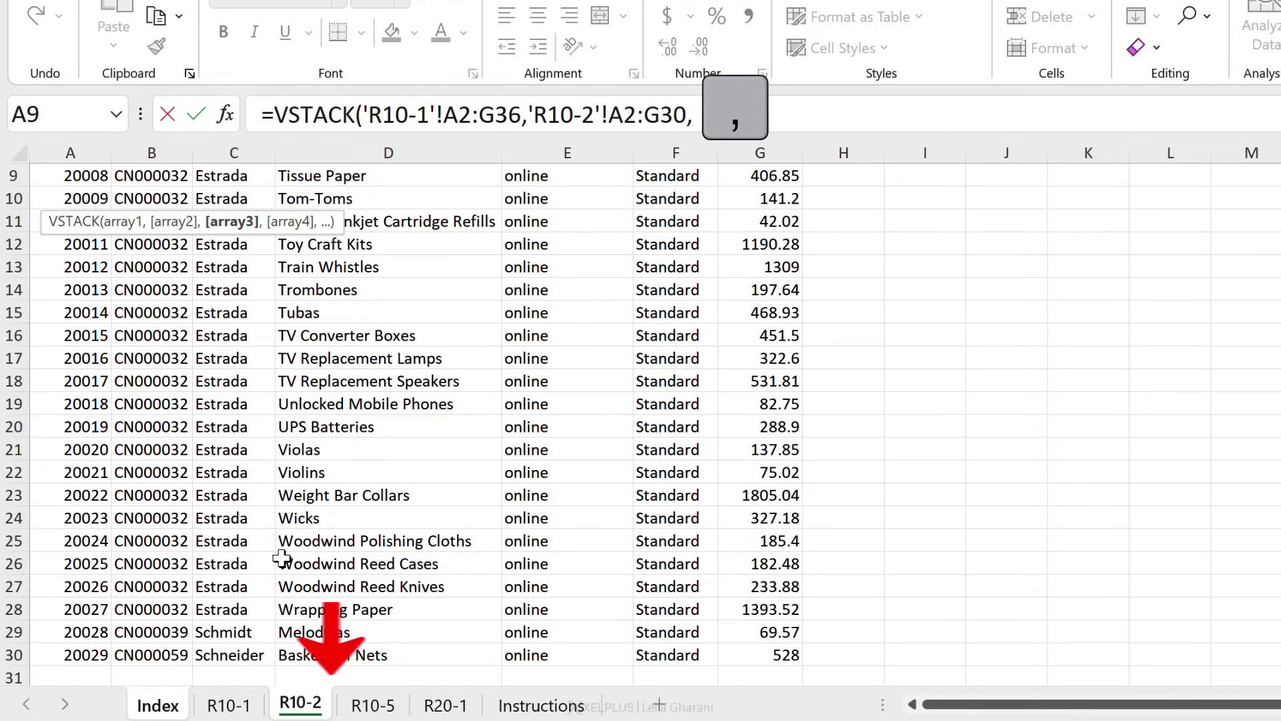
pyautogui.hotkey('ctrl', 'pagedown')
pyautogui.click(73, 194)
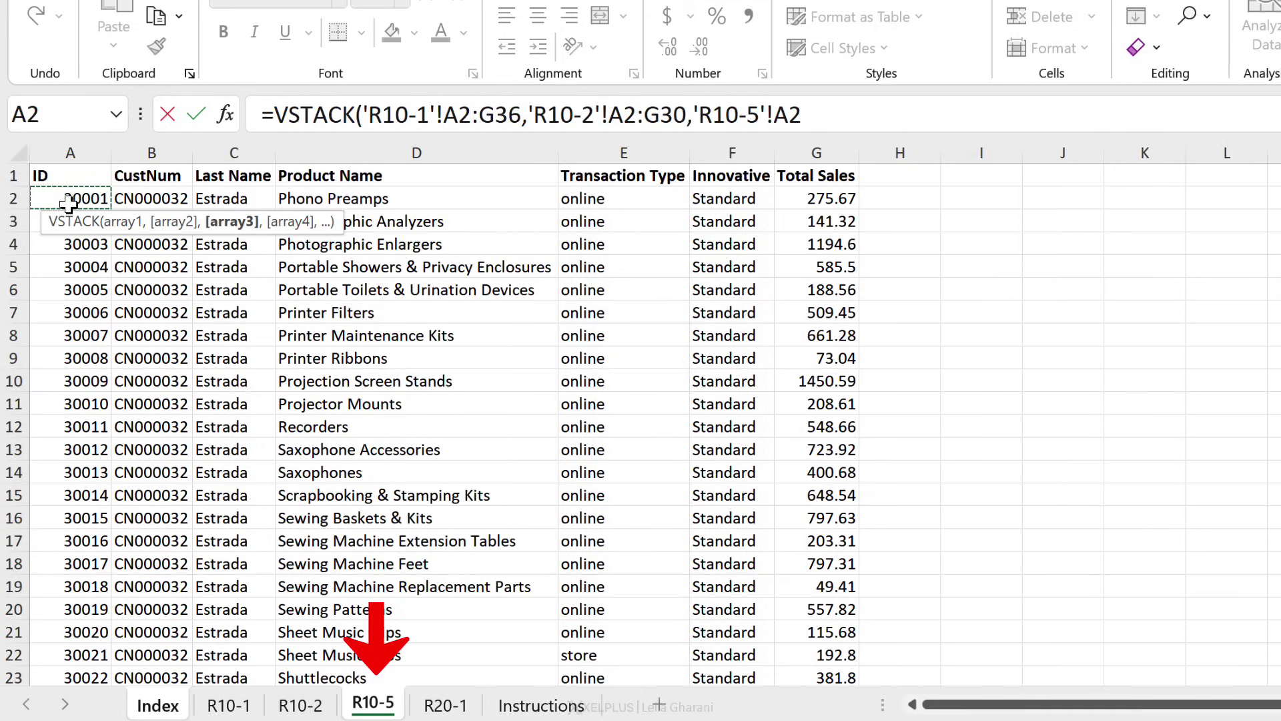
pyautogui.hotkey('ctrl', 'shift', 'Right')
pyautogui.hotkey('ctrl', 'shift', 'Down')
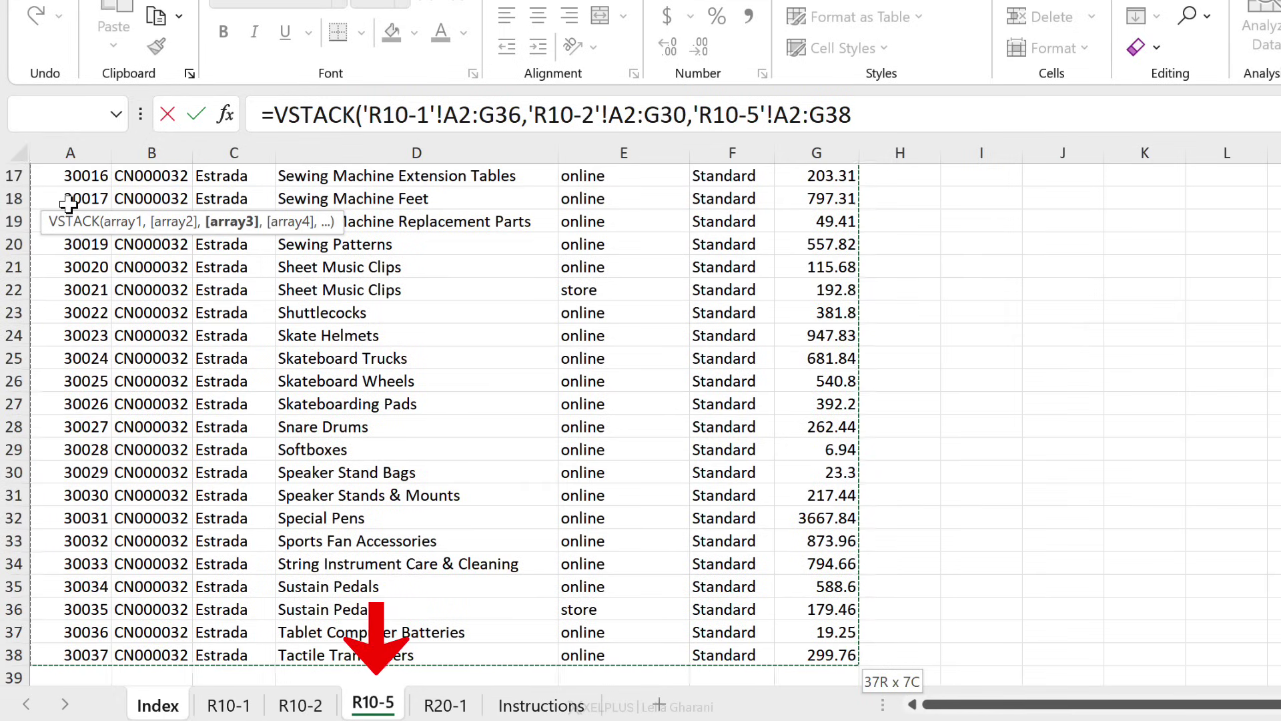
pyautogui.write(',')
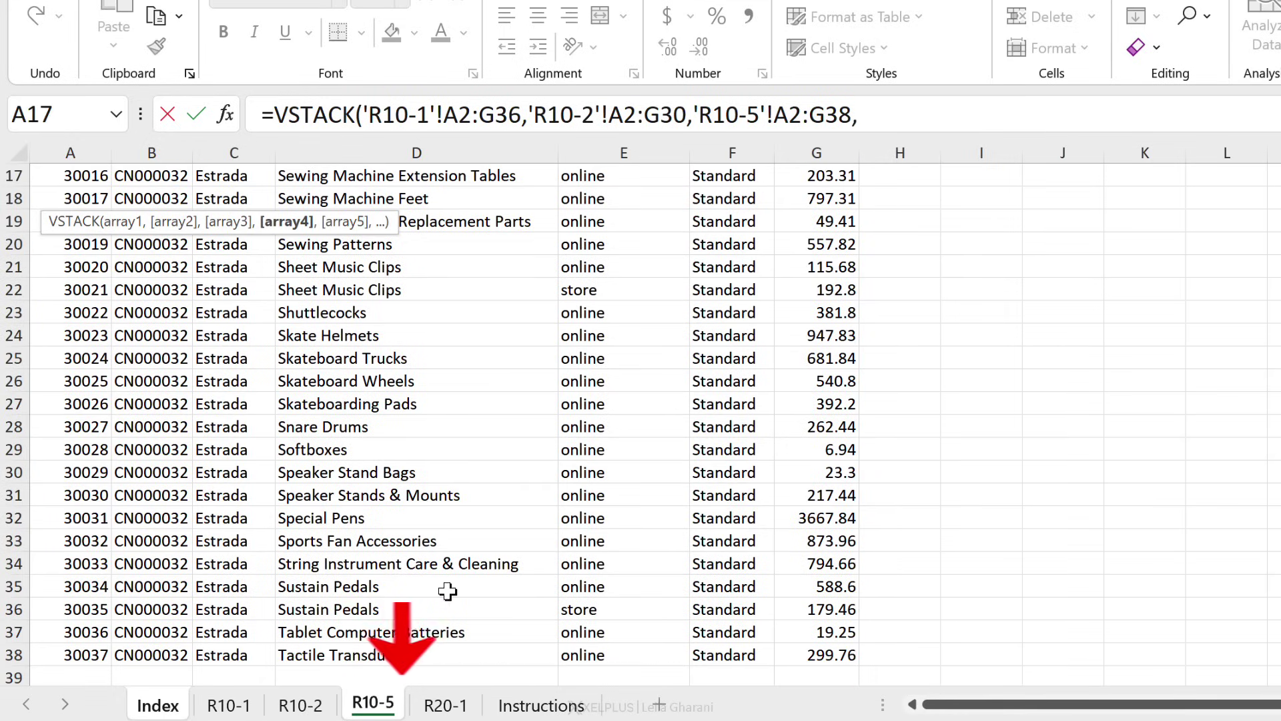
# - Add R20-1's A2:G44 range, commit the formula and check the stacked results
pyautogui.hotkey('ctrl', 'pagedown')
pyautogui.click(79, 192)
pyautogui.hotkey('ctrl', 'shift', 'Right')
pyautogui.hotkey('ctrl', 'shift', 'Down')
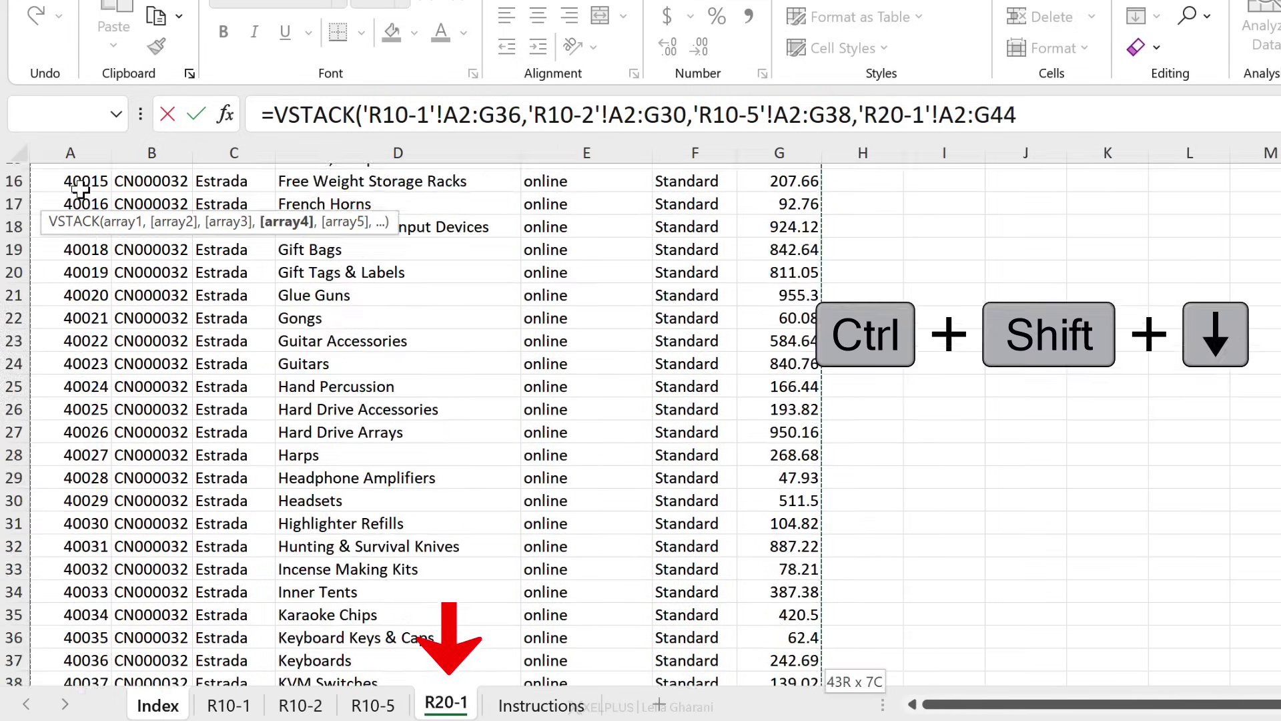
pyautogui.write(')')
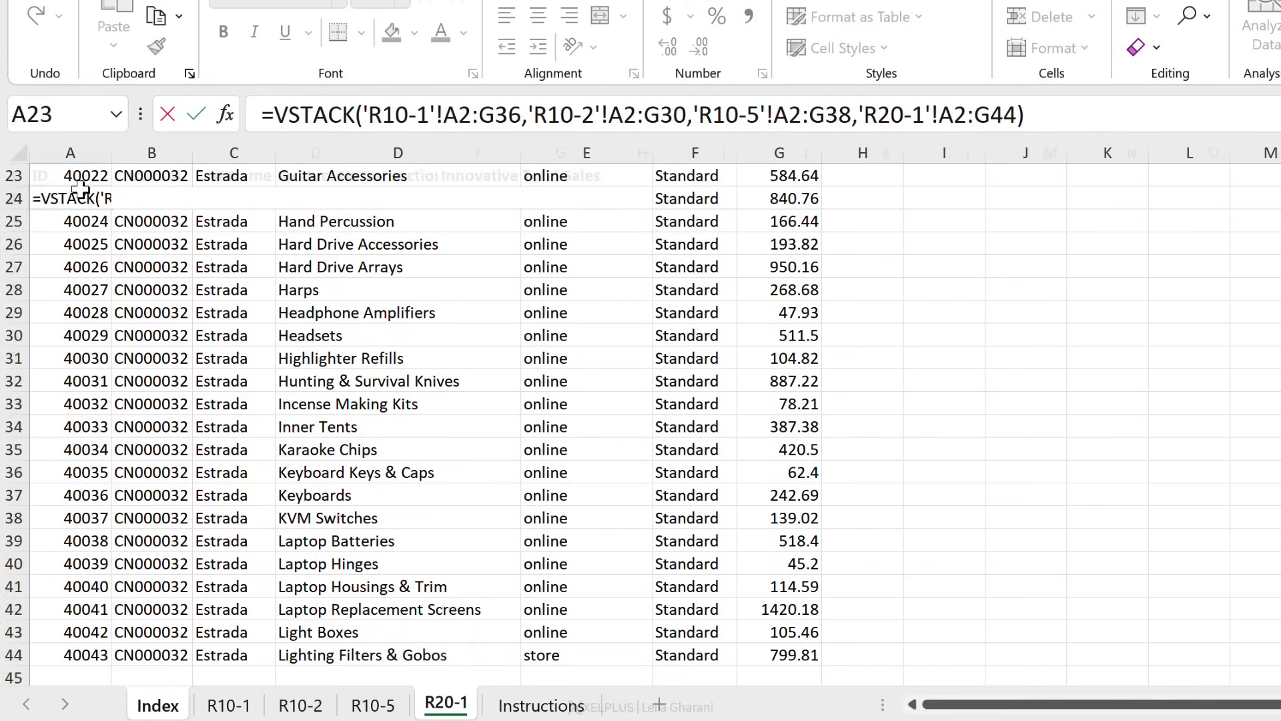
pyautogui.press('Return')
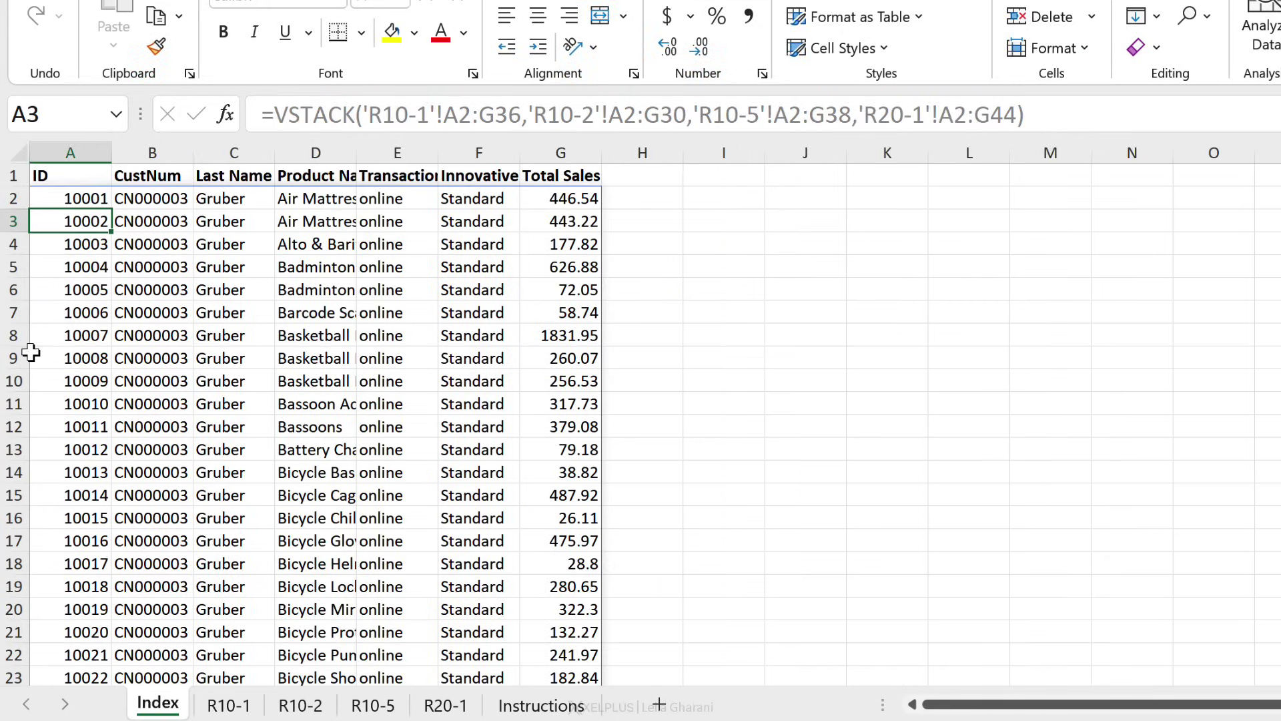
pyautogui.hotkey('ctrl', 'Down')
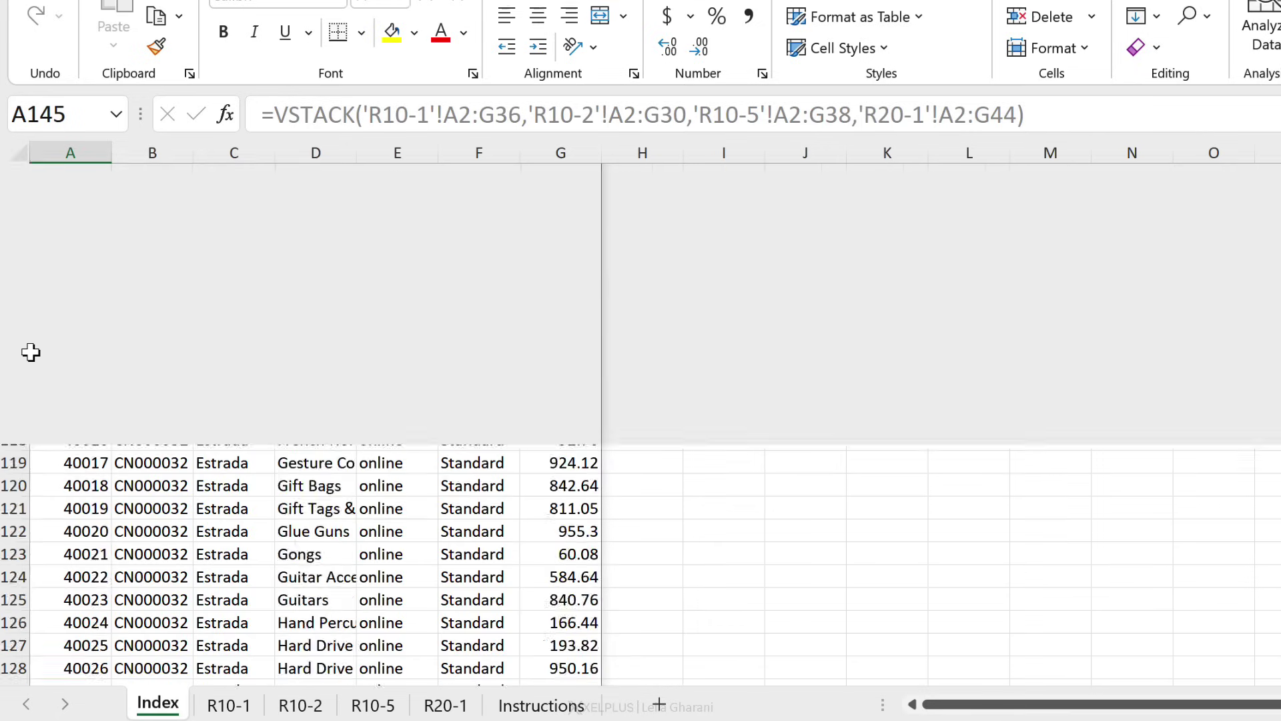
pyautogui.hotkey('ctrl', 'Up')
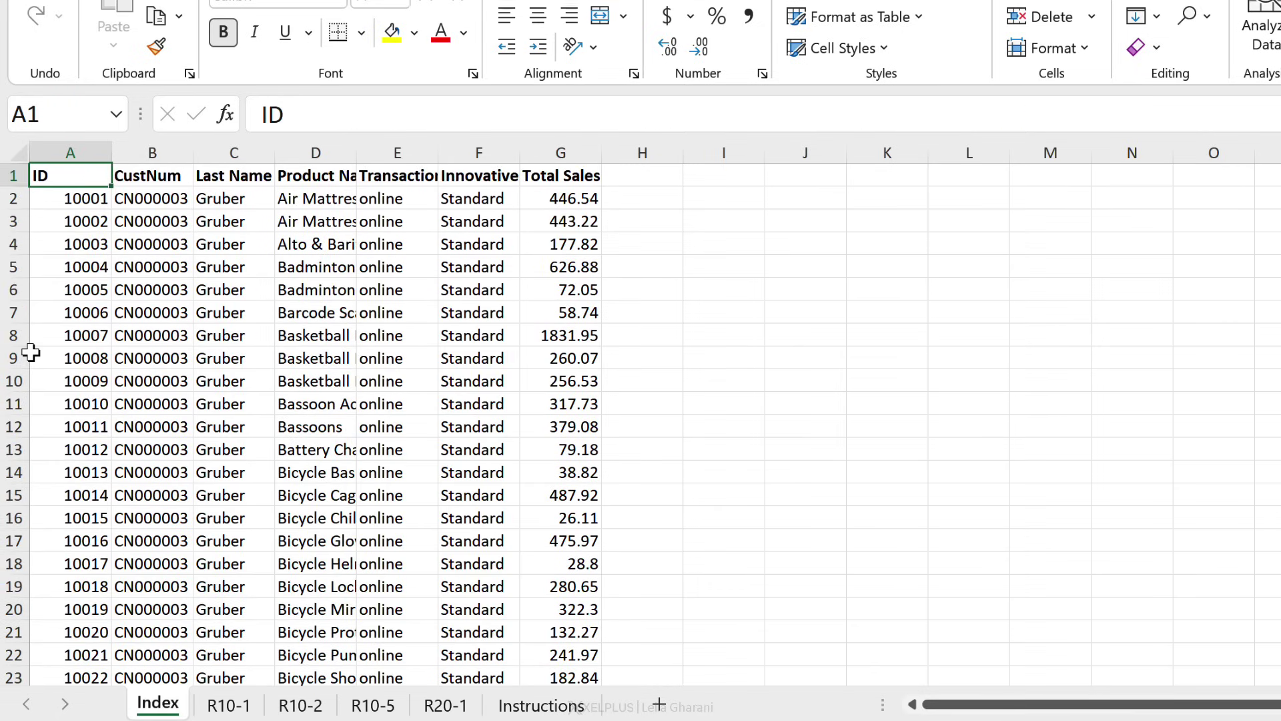
# - Autofit columns A–G and format Total Sales column G as accounting with zero decimals
pyautogui.moveTo(70, 153); pyautogui.dragTo(598, 149)
pyautogui.doubleClick(599, 150)
pyautogui.click(794, 153)
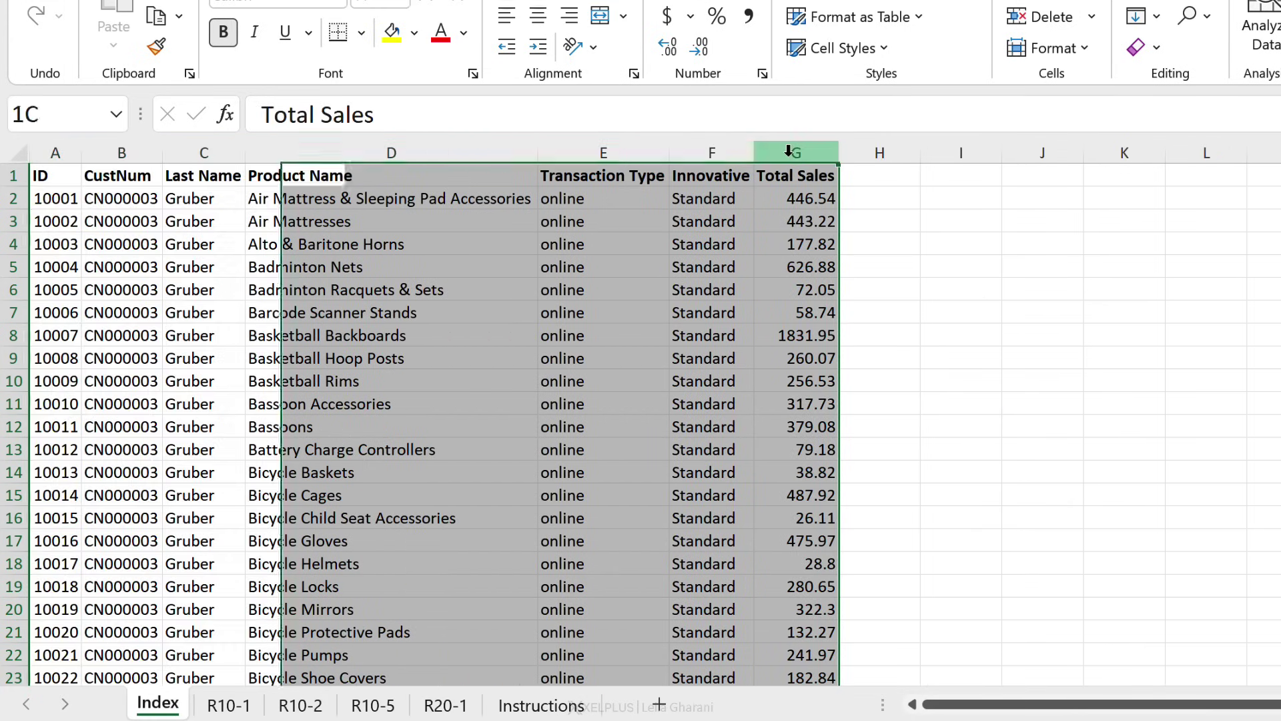
pyautogui.click(668, 16)
pyautogui.click(700, 47)
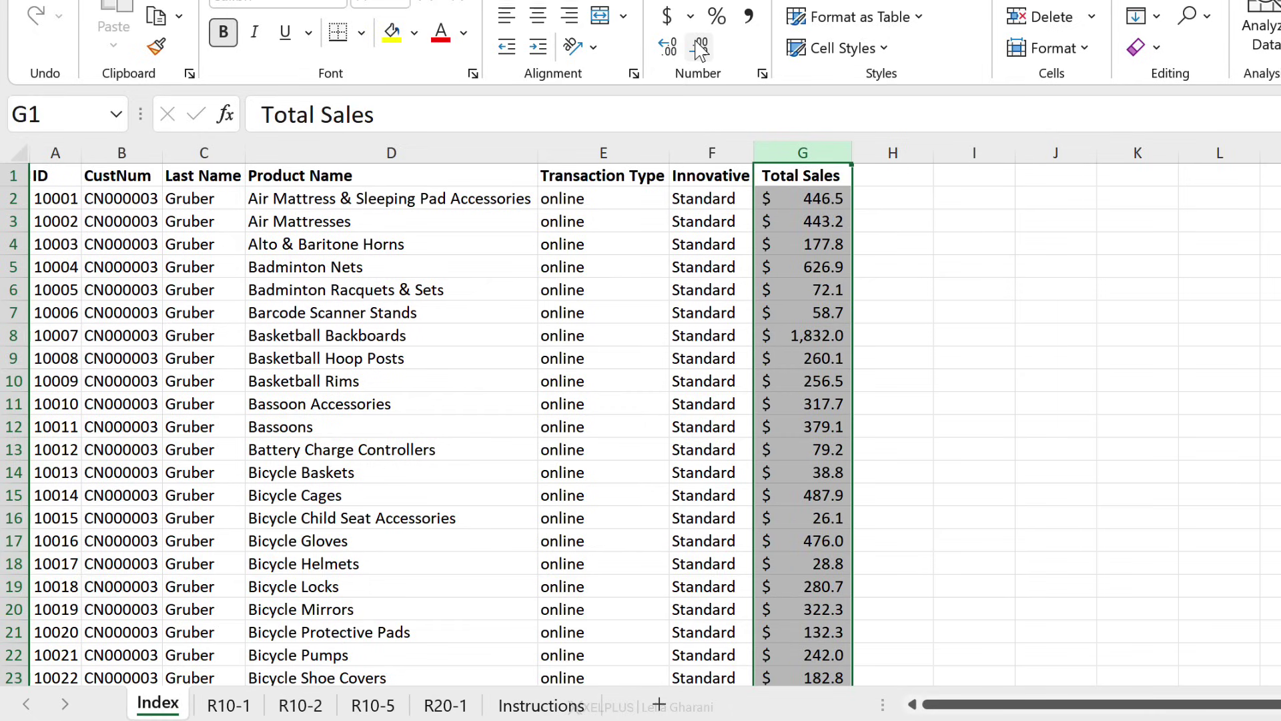
pyautogui.click(699, 47)
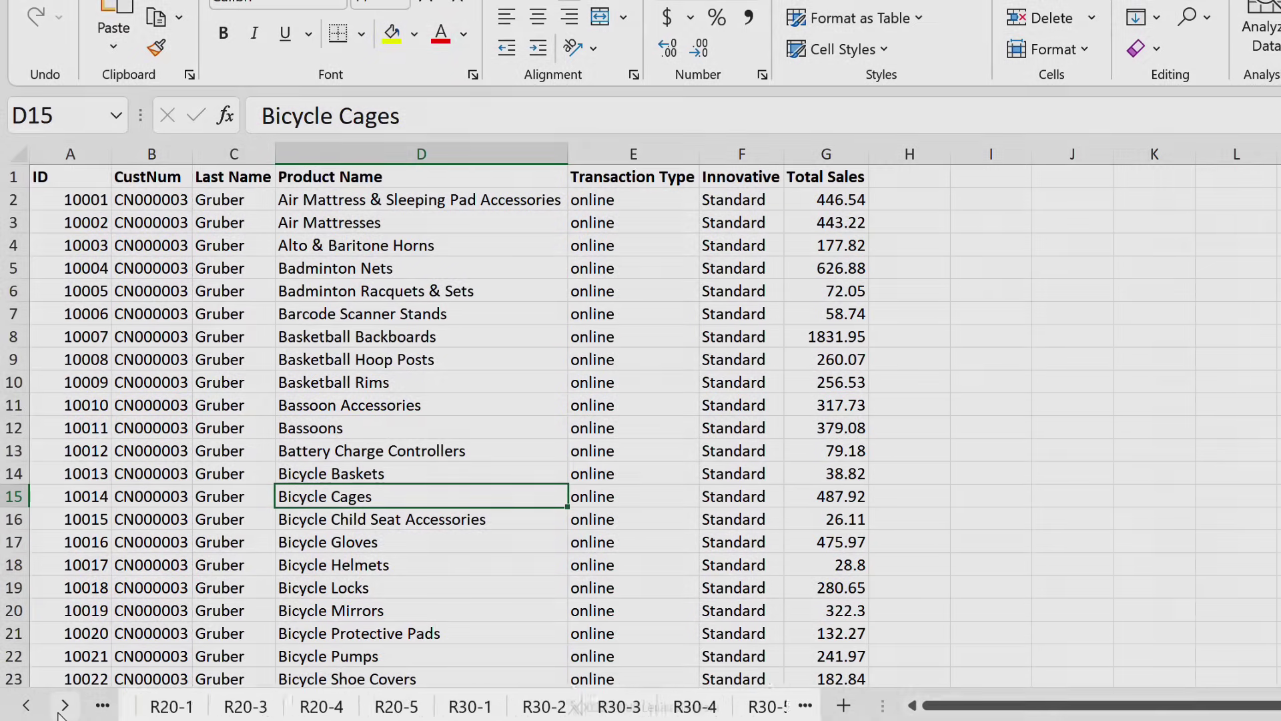
pyautogui.click(64, 705)
pyautogui.click(64, 706)
pyautogui.click(64, 705)
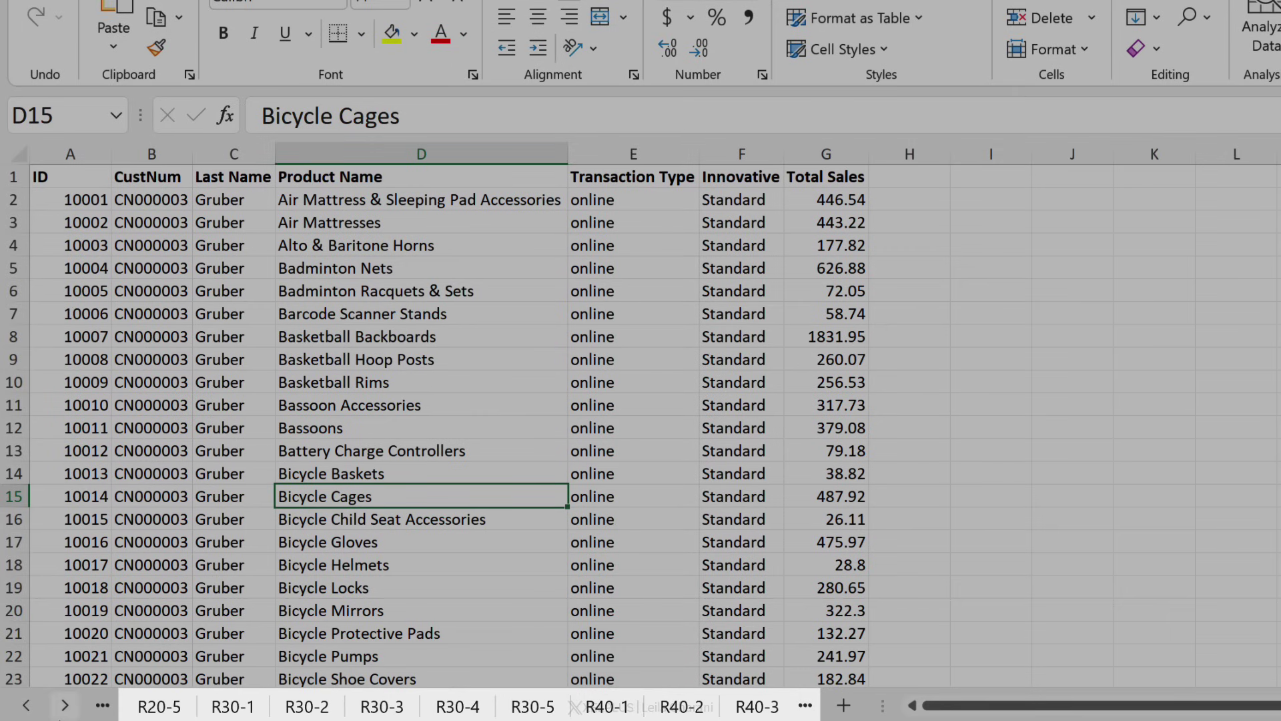
# - Browse the sheet tab strip to see every regional sheet through R40-3
pyautogui.click(71, 710)
pyautogui.click(72, 710)
pyautogui.click(14, 711)
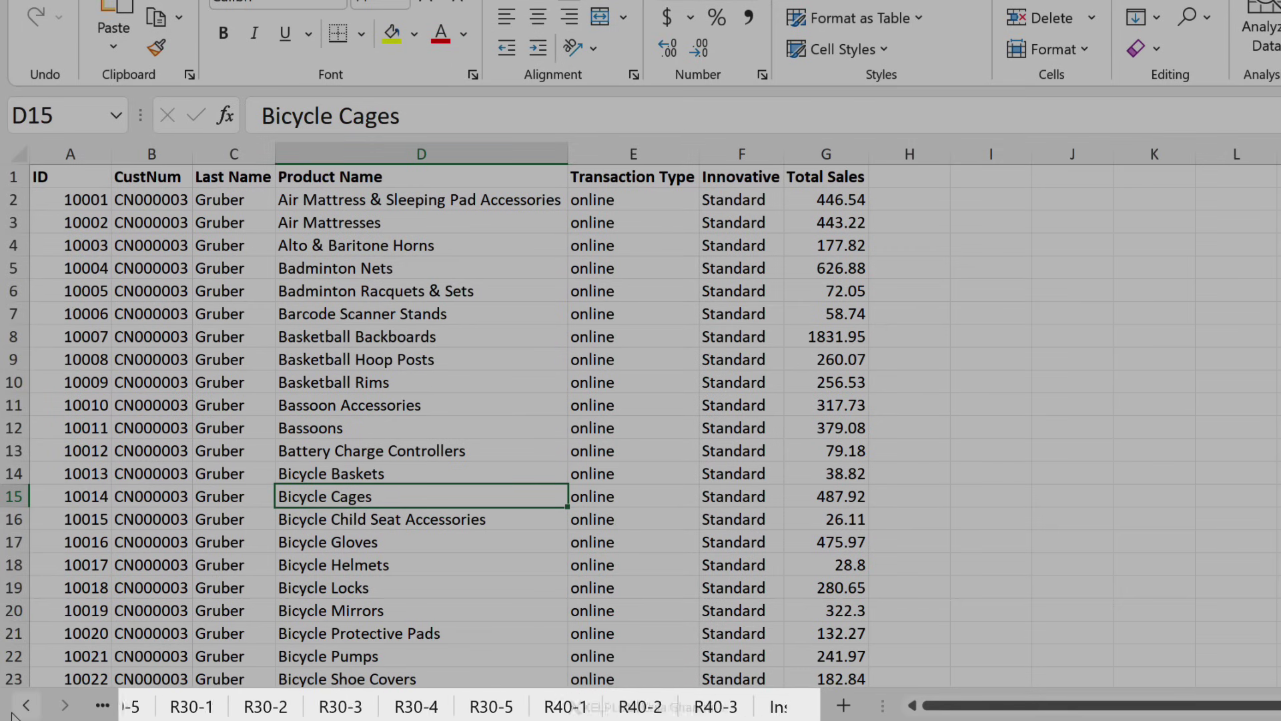
pyautogui.click(14, 711)
pyautogui.click(15, 711)
pyautogui.click(14, 711)
pyautogui.click(15, 712)
pyautogui.click(14, 711)
pyautogui.click(14, 711)
pyautogui.click(15, 711)
pyautogui.click(15, 711)
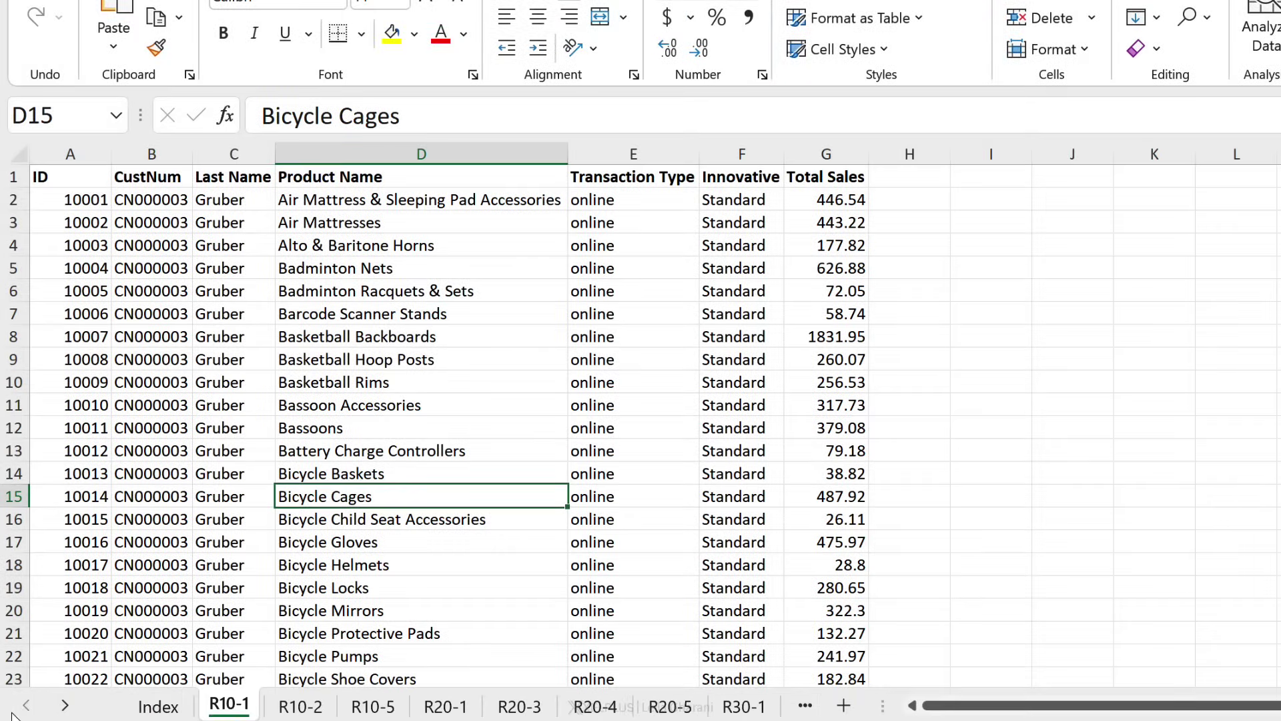
pyautogui.click(157, 706)
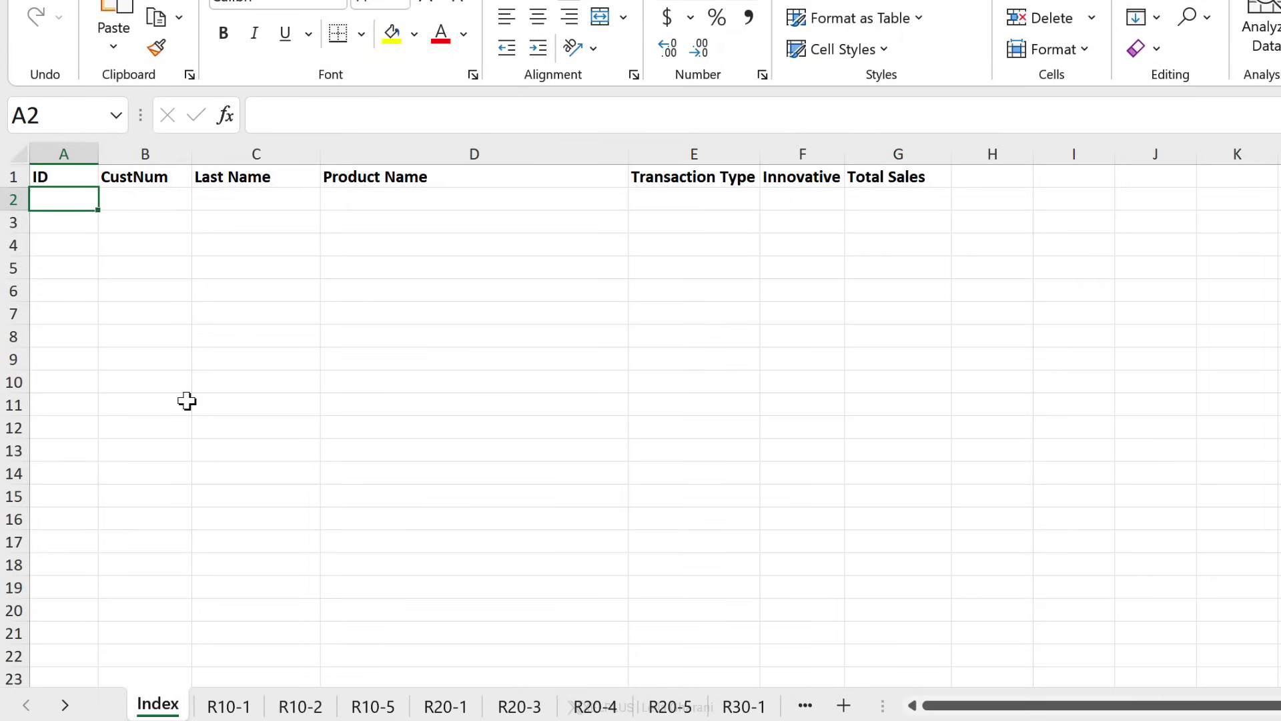
# - Start a new VSTACK formula on Index with the 3D reference 'R10-1:R40-3'!
pyautogui.write('=vst')
pyautogui.press('Tab')
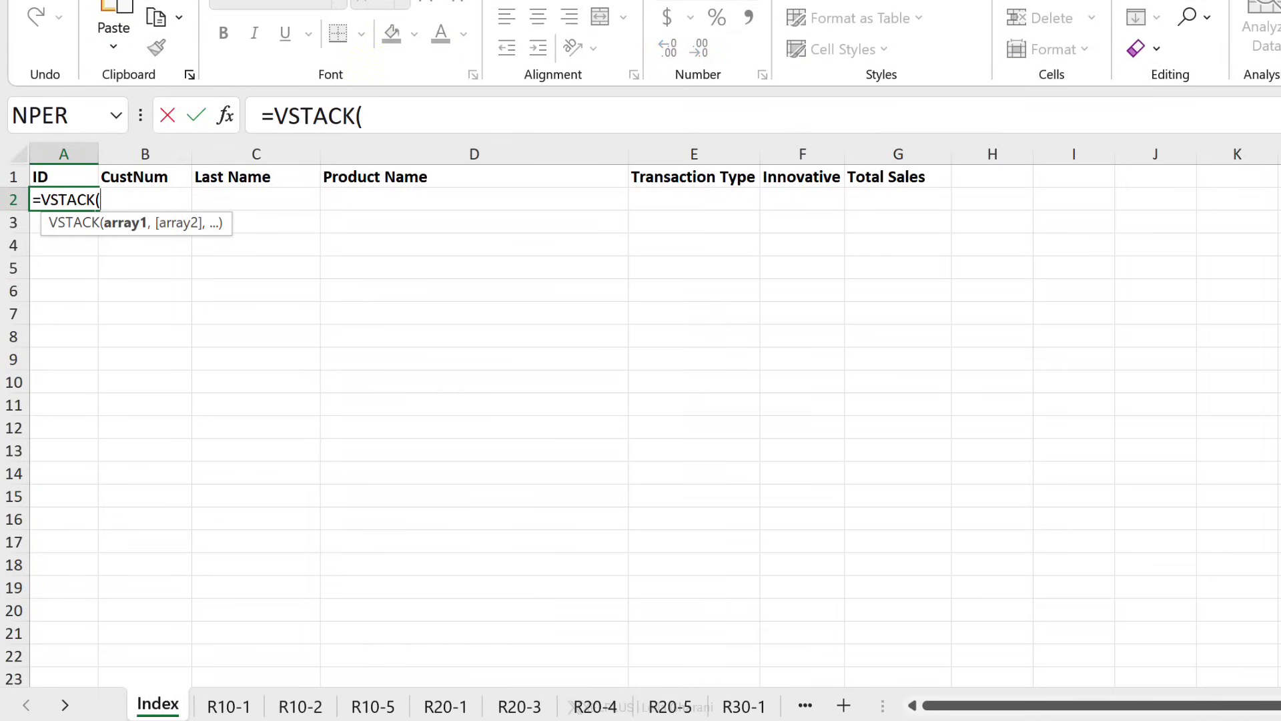
pyautogui.click(229, 705)
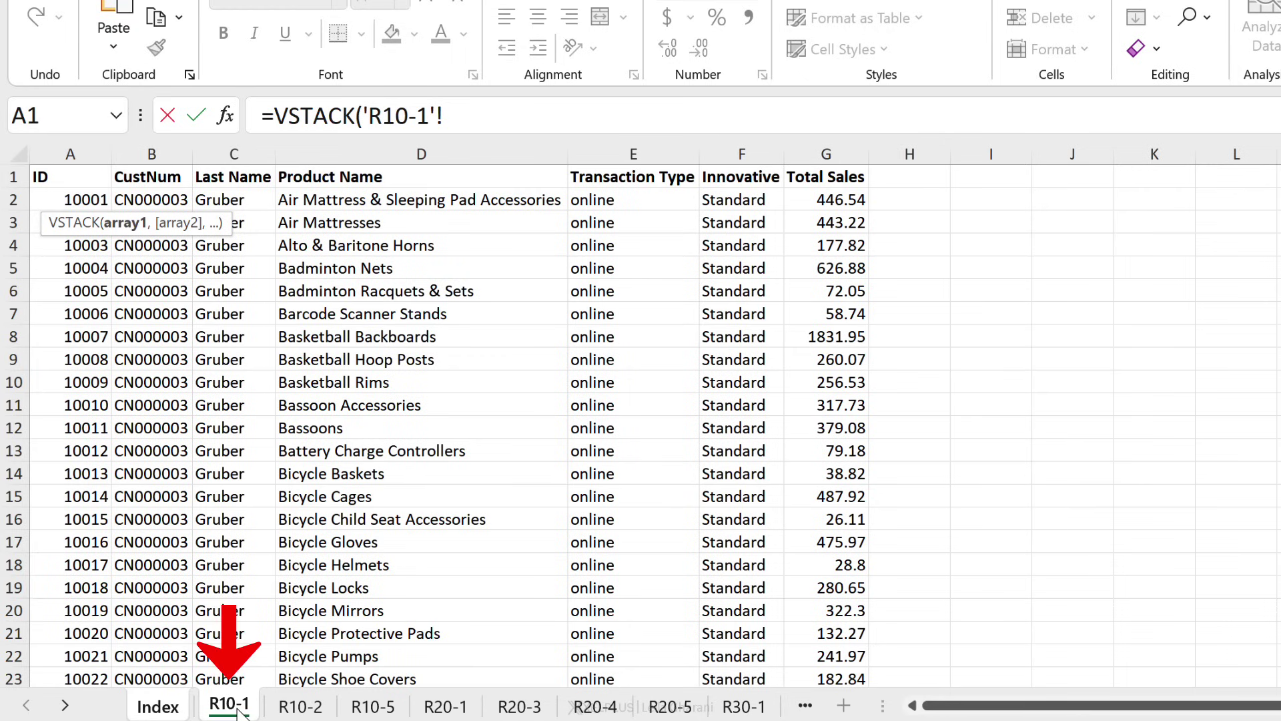
pyautogui.keyDown('shift'); pyautogui.click(62, 705); pyautogui.keyUp('shift')
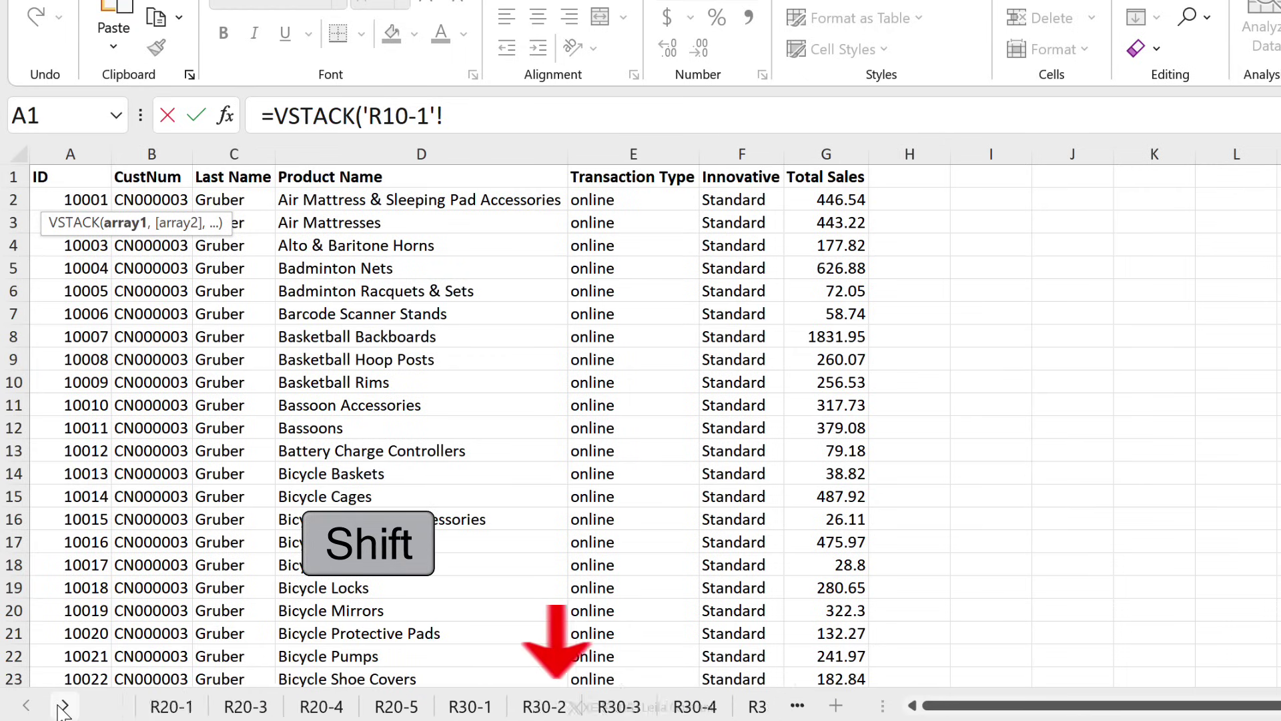
pyautogui.keyDown('shift'); pyautogui.click(62, 707); pyautogui.keyUp('shift')
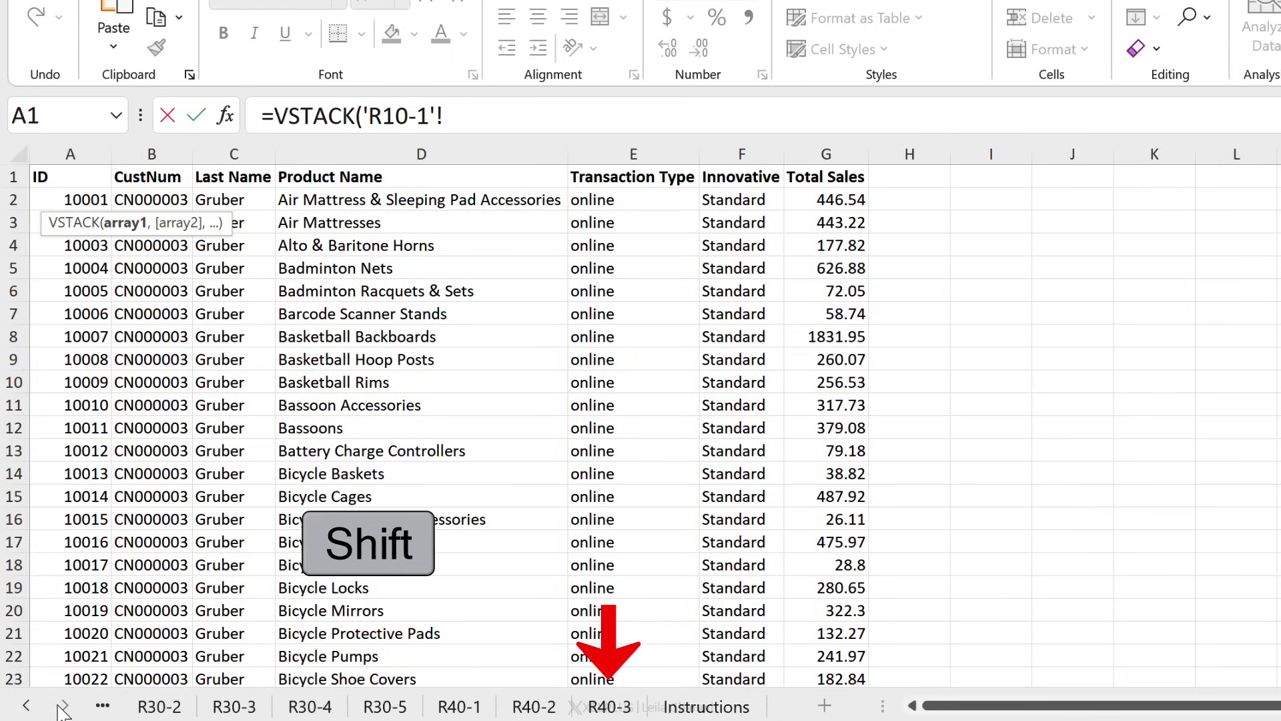
pyautogui.keyDown('shift'); pyautogui.click(608, 715); pyautogui.keyUp('shift')
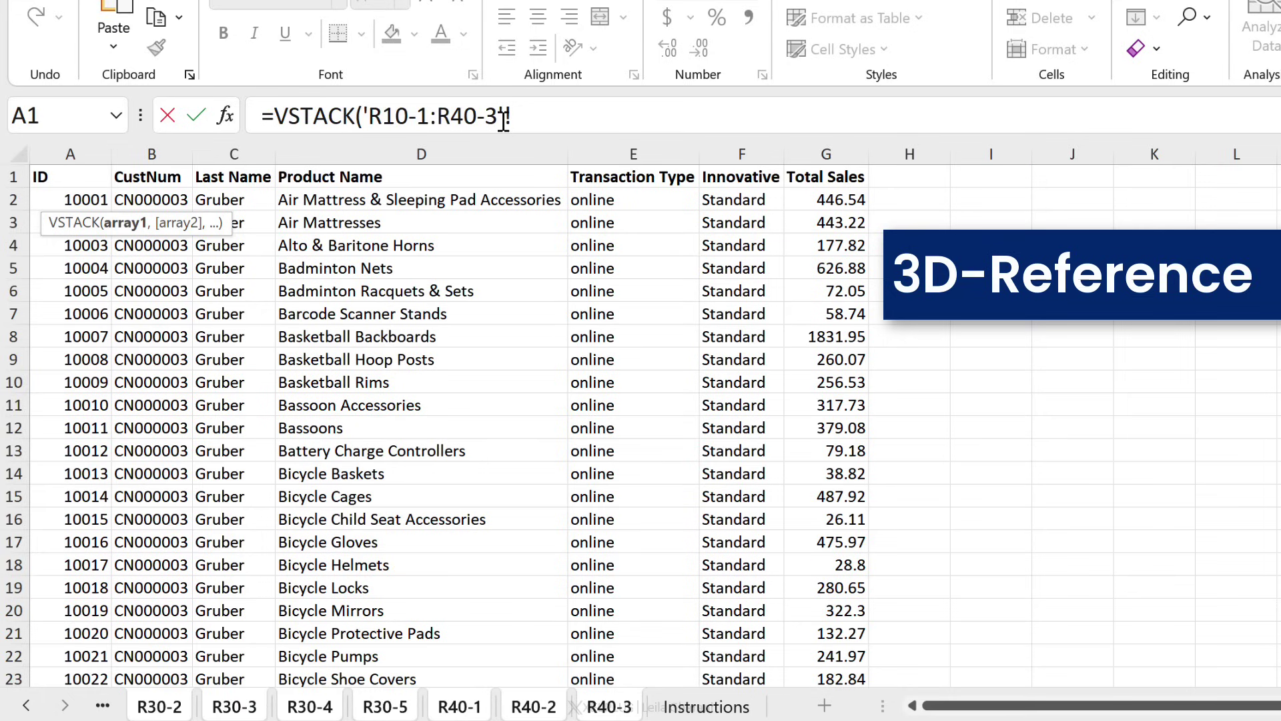
# - Enter =VSTACK('R10-1:R40-3'!A2:G50) and review the stacked rows with their zero gaps
pyautogui.moveTo(102, 200); pyautogui.dragTo(818, 288)
pyautogui.hotkey('ctrl', 'shift', 'Down')
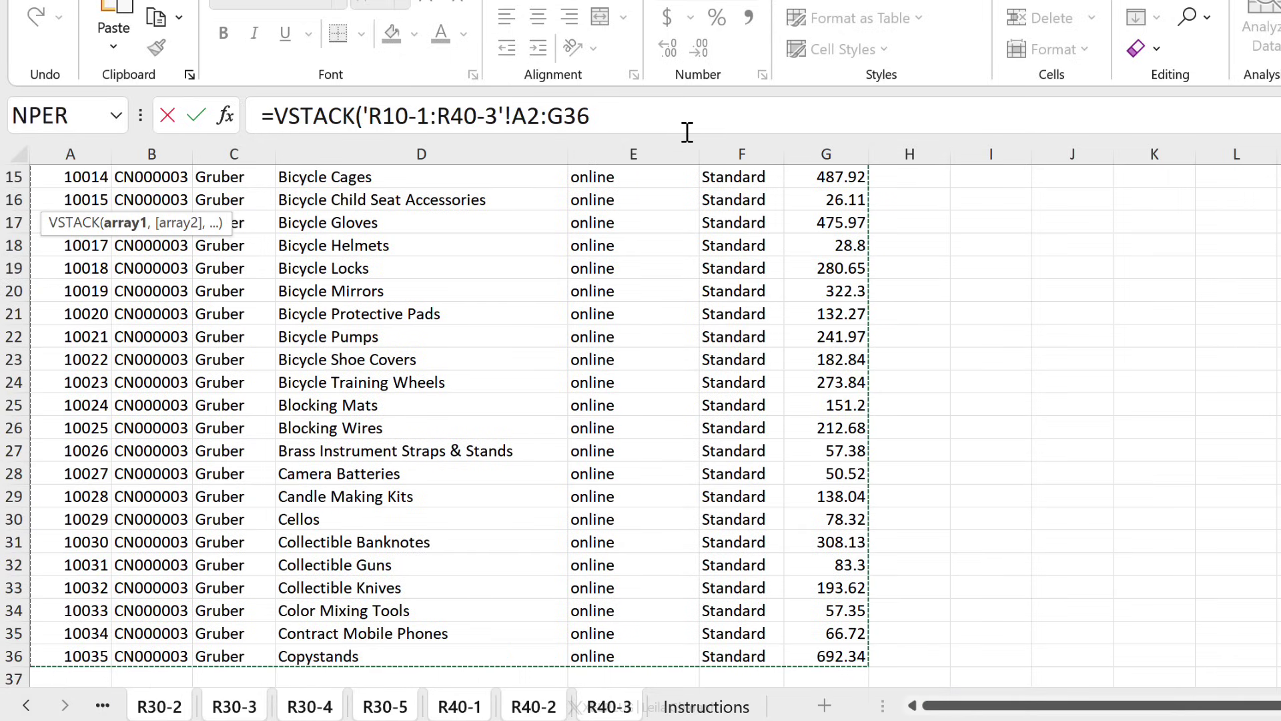
pyautogui.moveTo(564, 116); pyautogui.dragTo(615, 118)
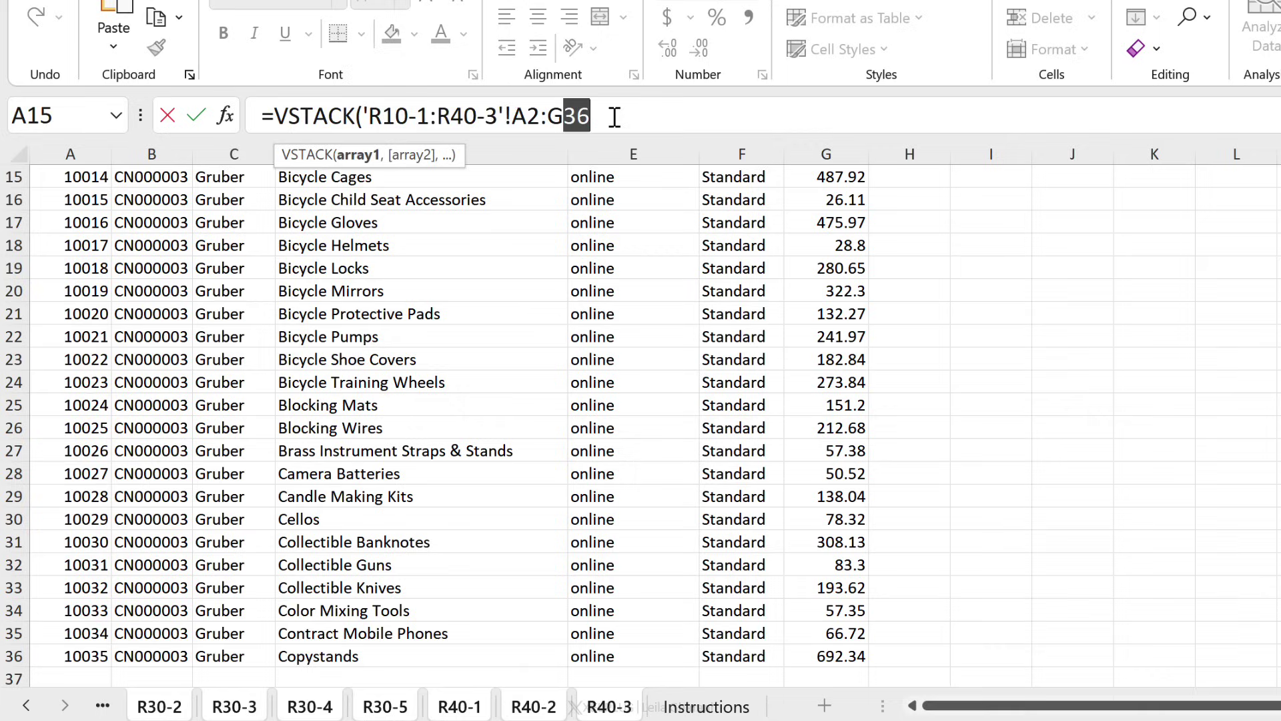
pyautogui.write('50')
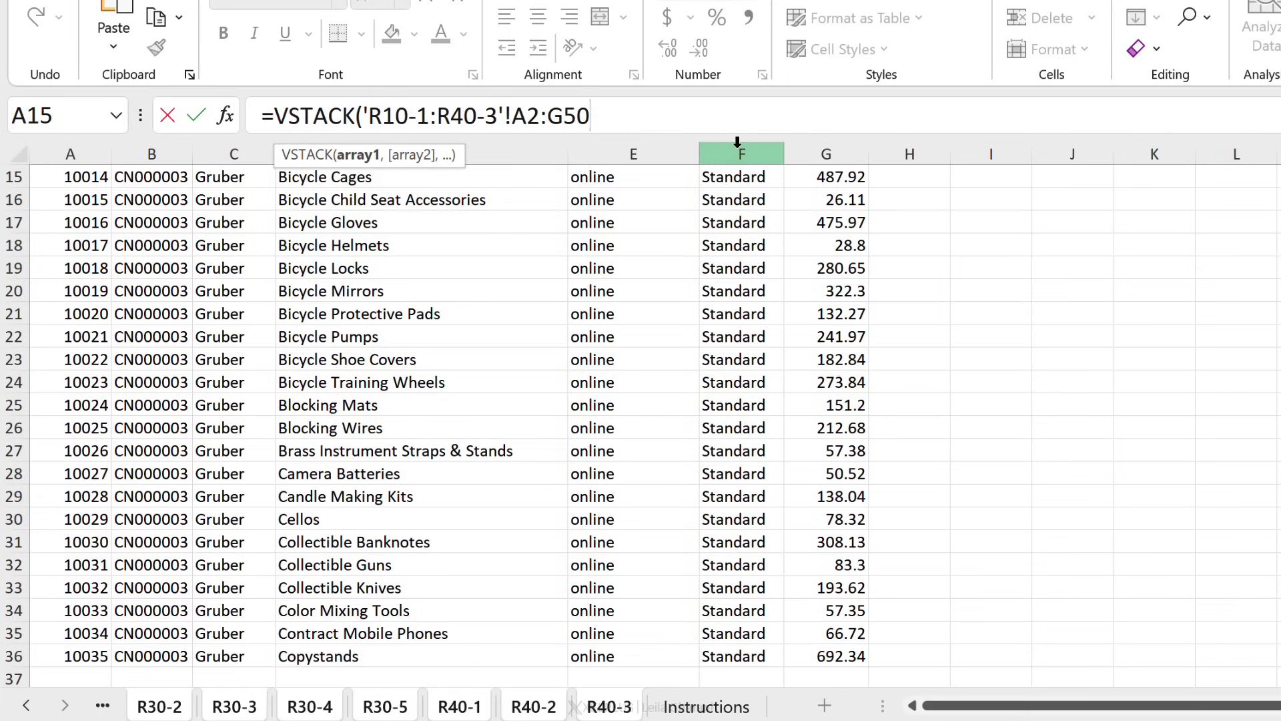
pyautogui.write(')')
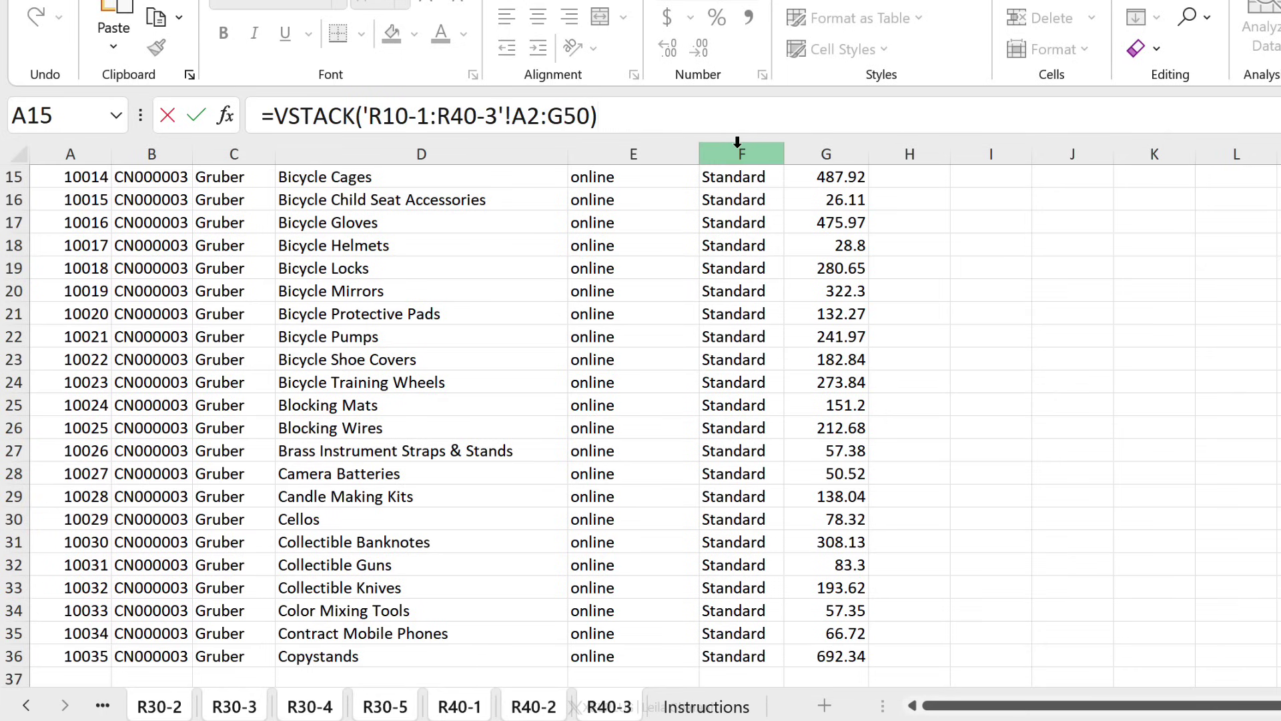
pyautogui.press('Return')
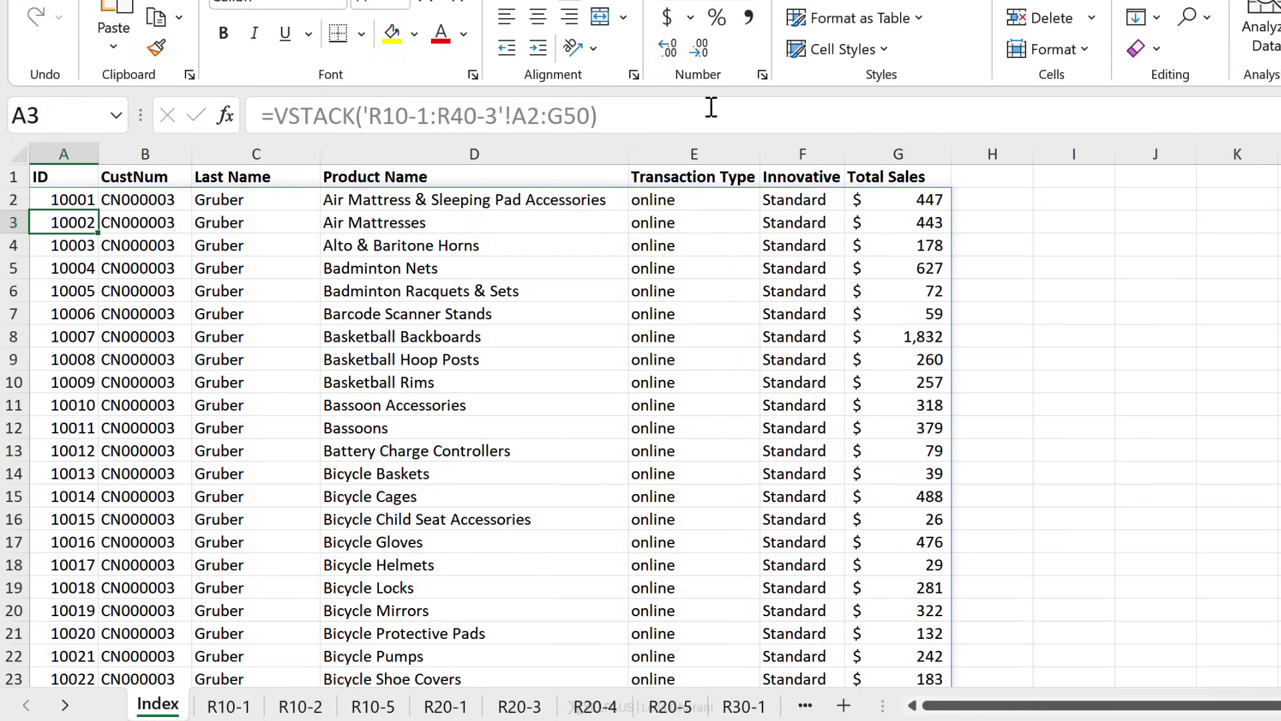
pyautogui.scroll(-11, 270, 258)
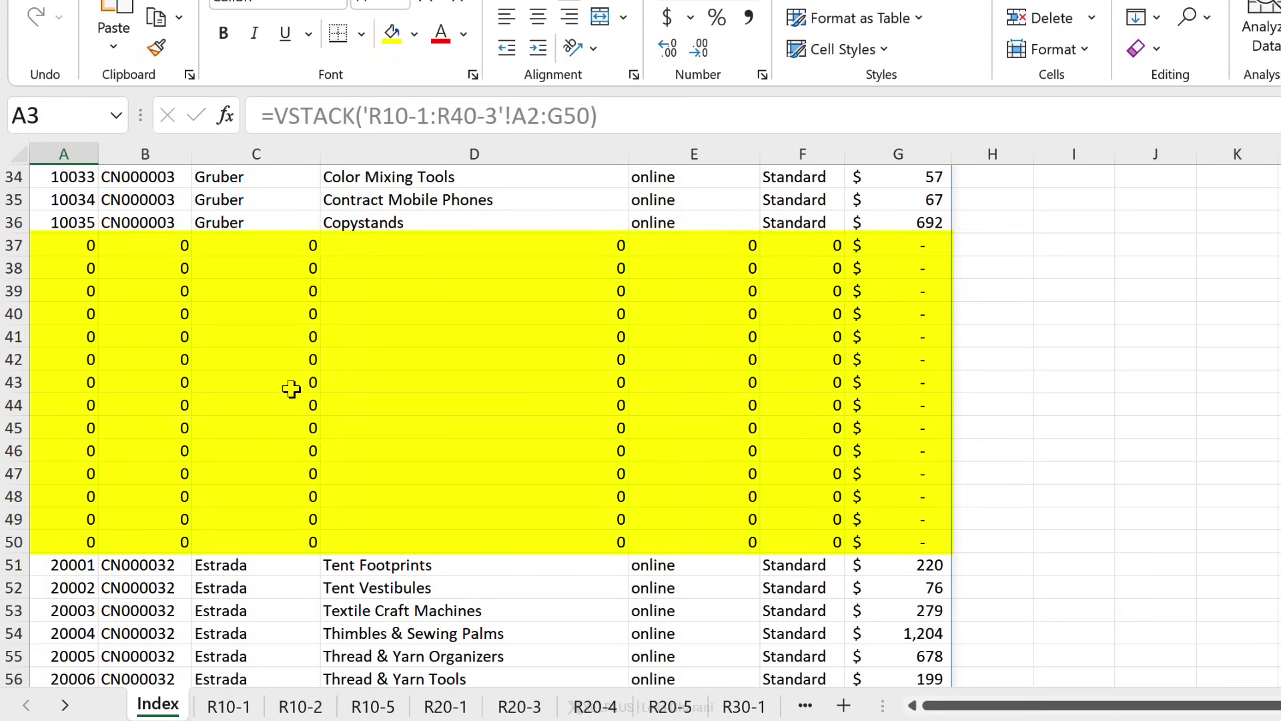
pyautogui.scroll(-16, 293, 465)
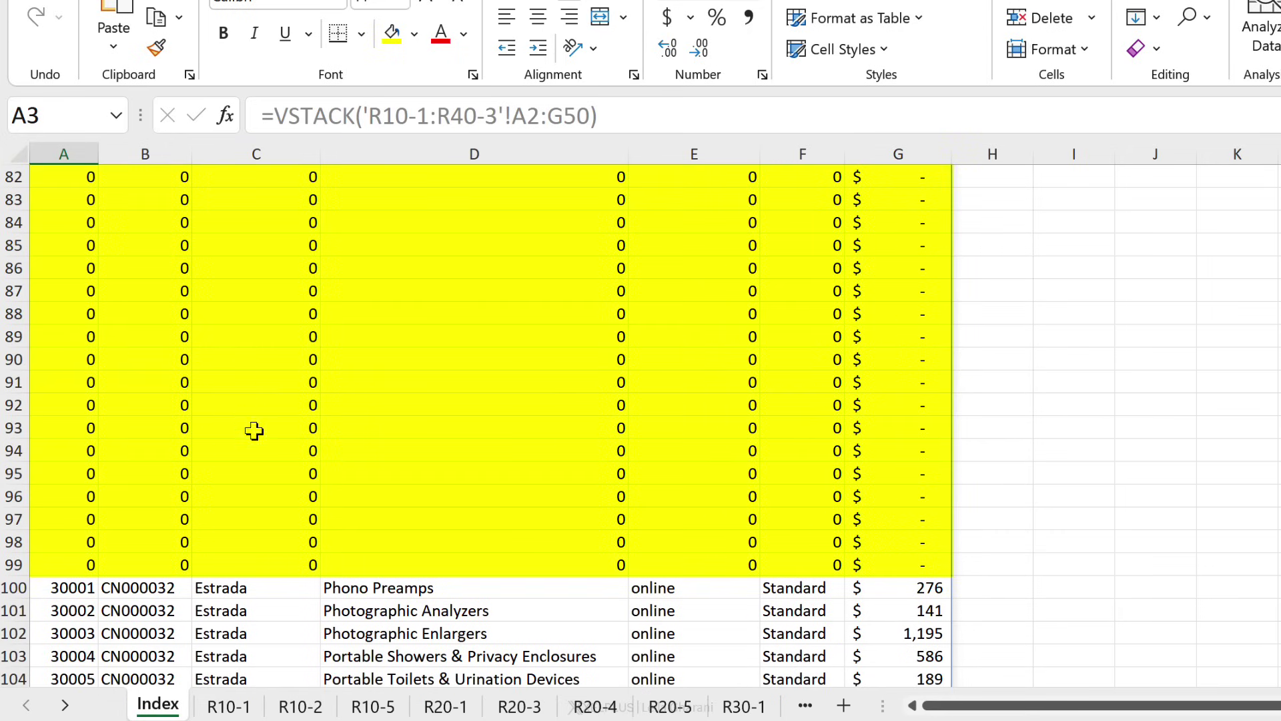
pyautogui.press('Up')
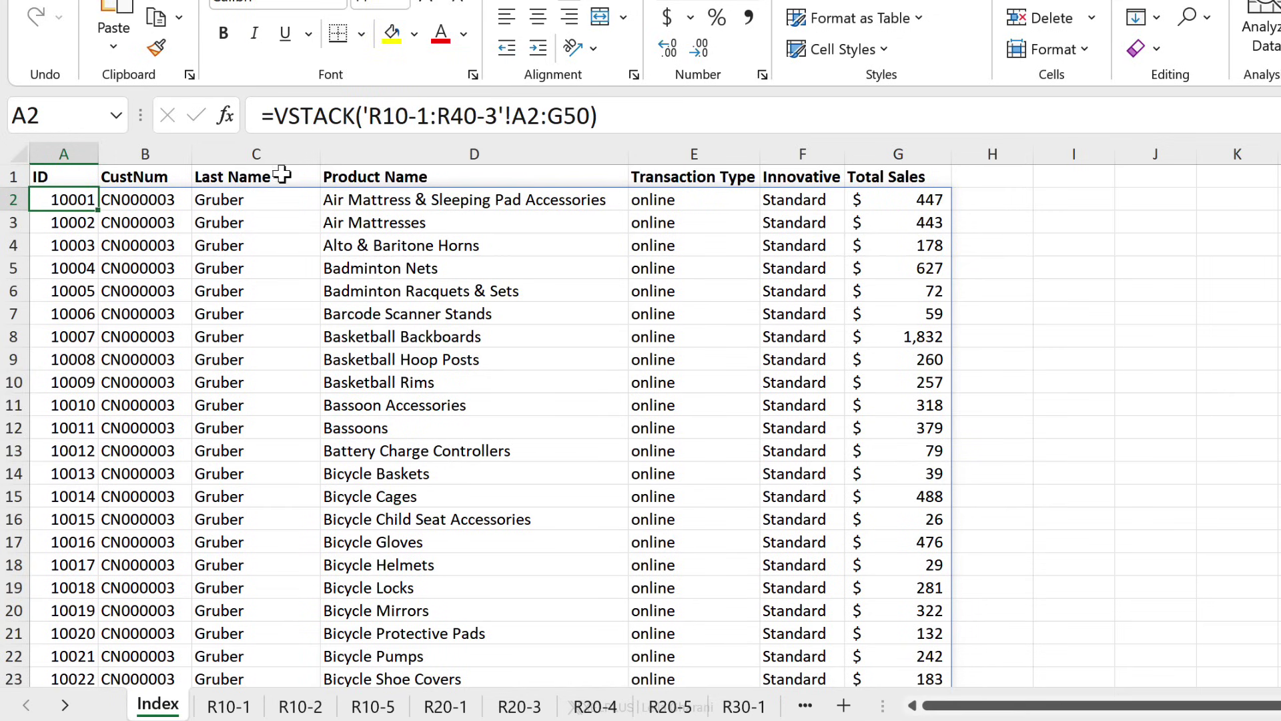
# - Wrap the VSTACK in FILTER and paste a second VSTACK copy as the include argument
pyautogui.click(276, 117)
pyautogui.write('filter')
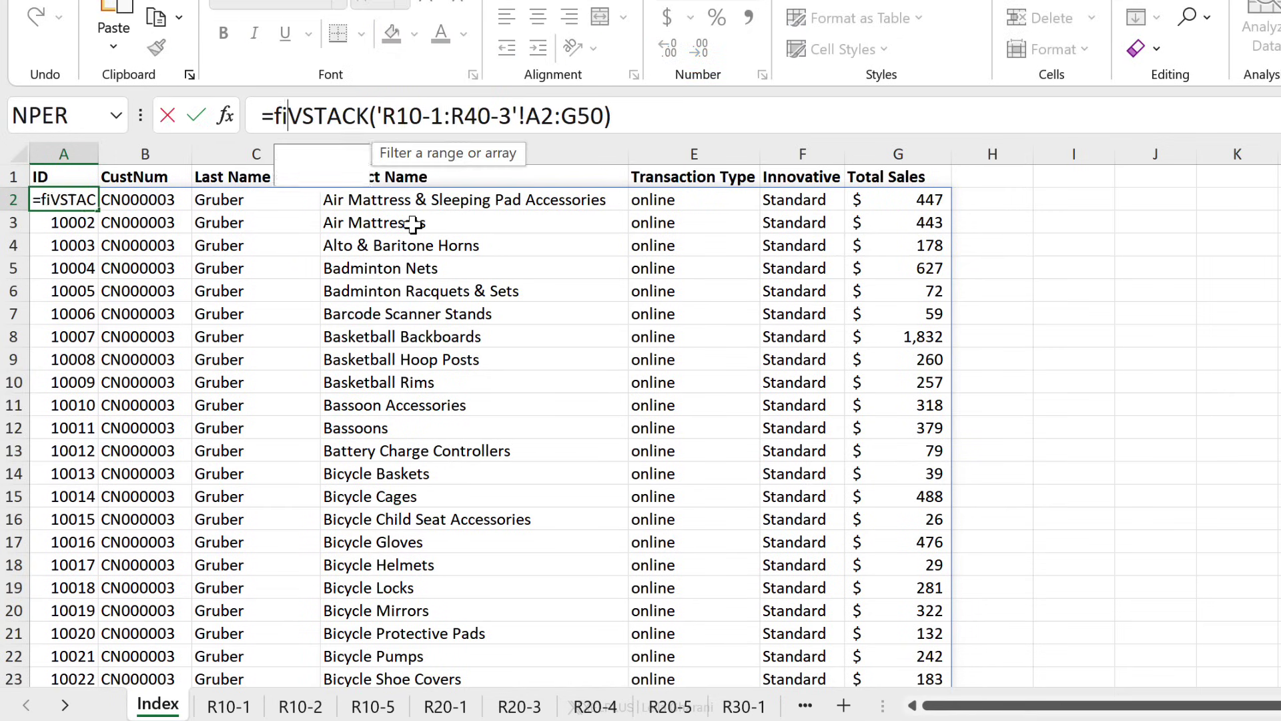
pyautogui.press('Tab')
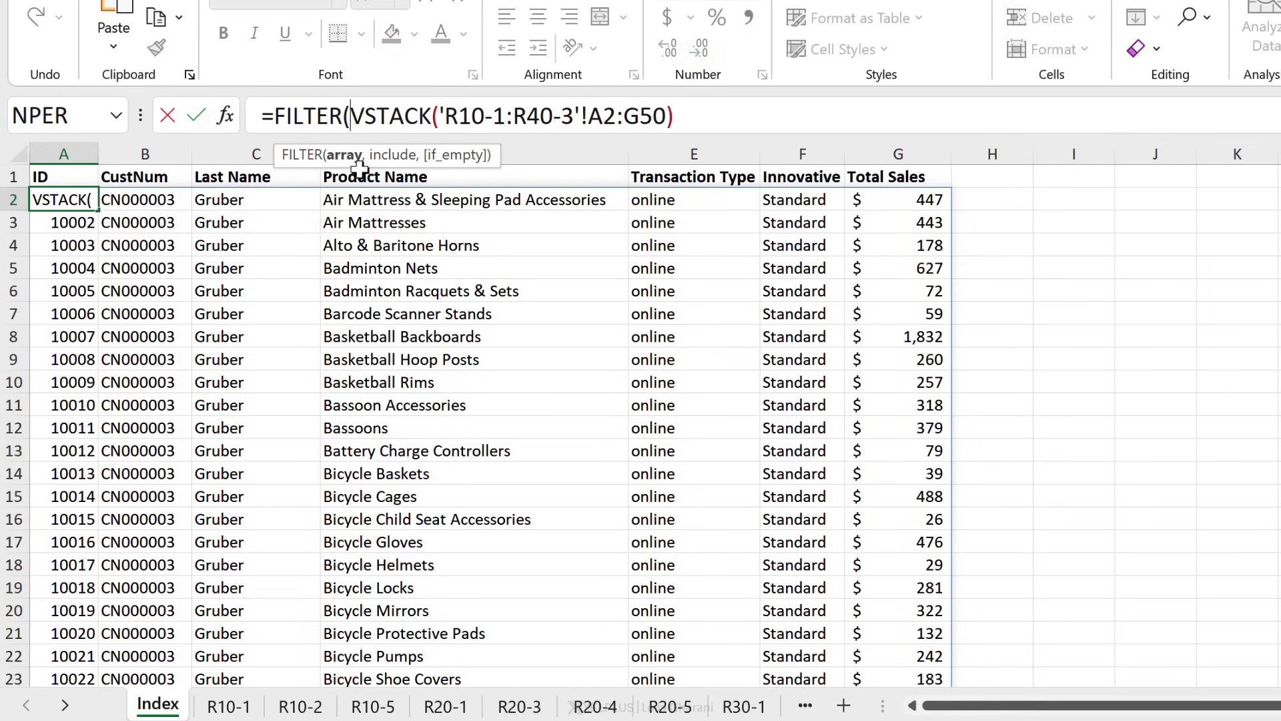
pyautogui.hotkey('shift', 'End')
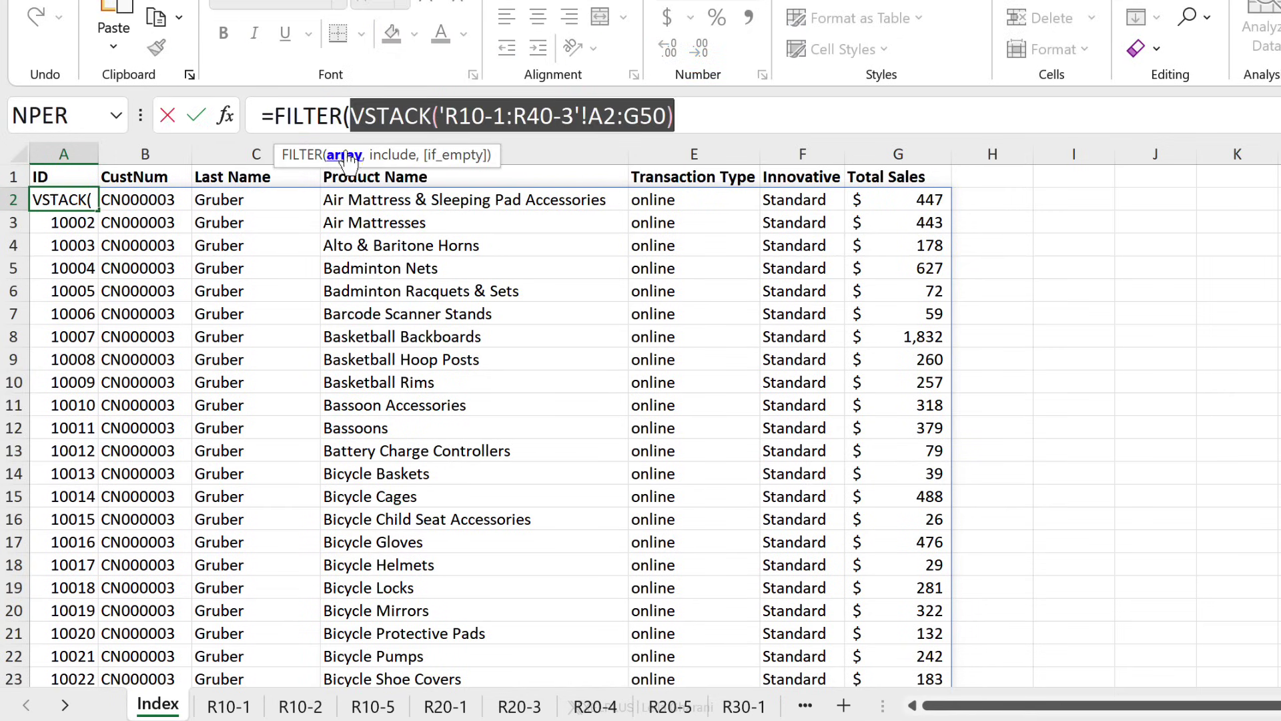
pyautogui.hotkey('ctrl', 'c')
pyautogui.click(700, 115)
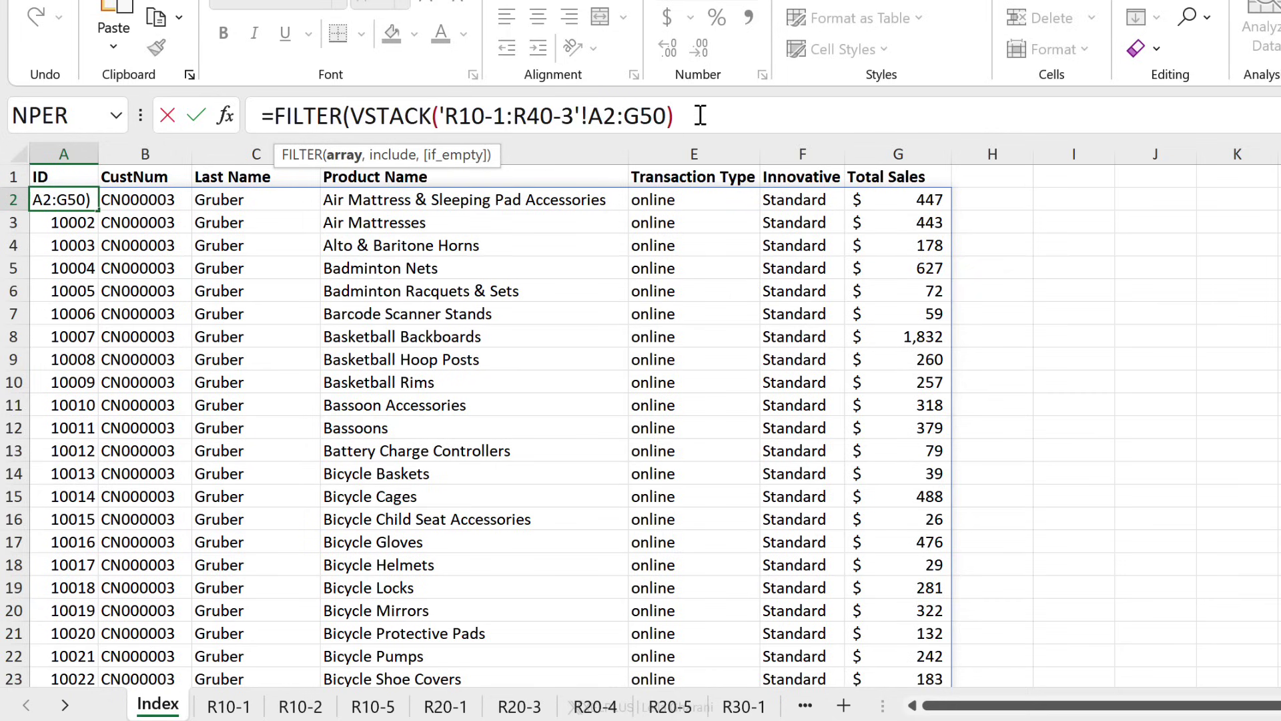
pyautogui.write(',')
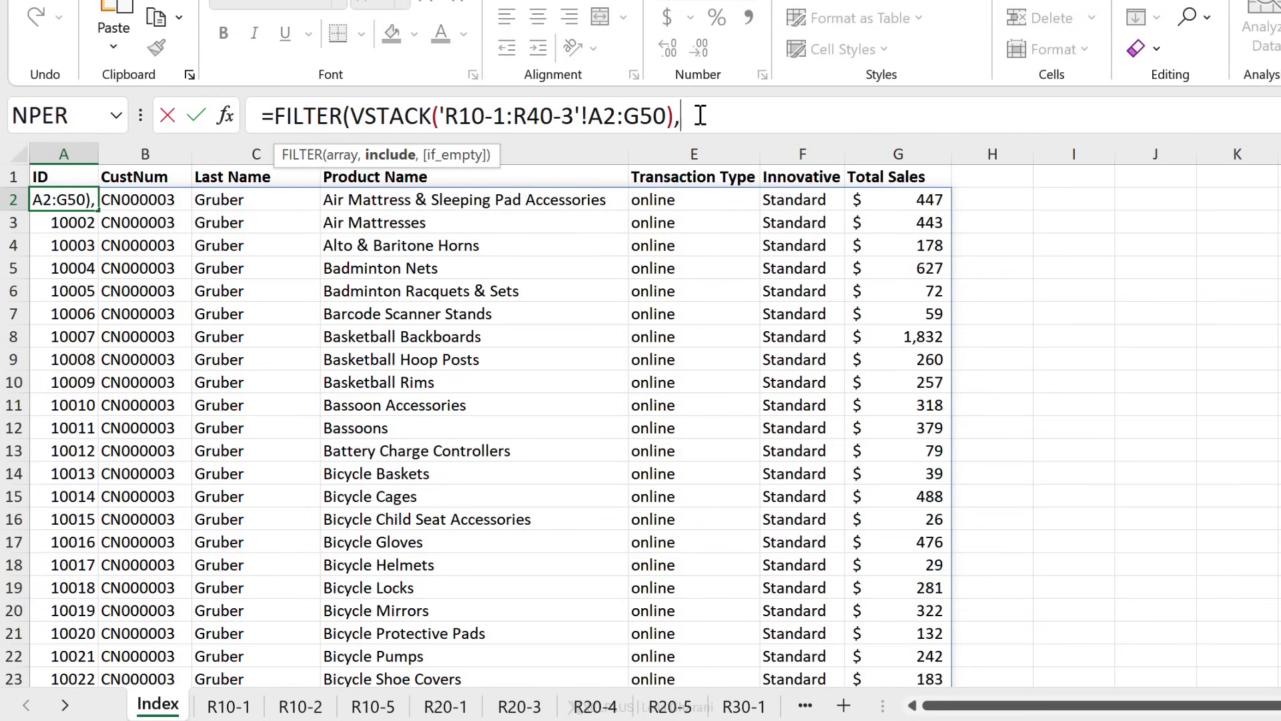
pyautogui.hotkey('ctrl', 'v')
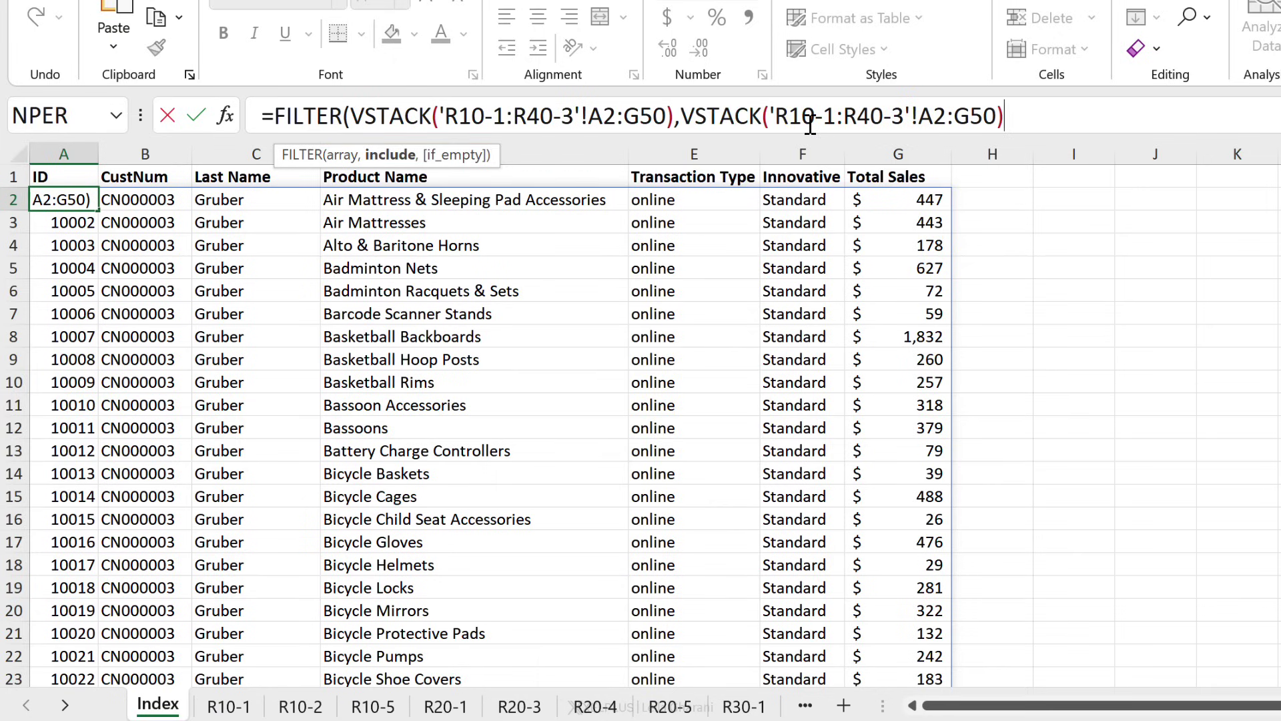
# - Change the copied range to A2:A50 and begin its not-blank condition
pyautogui.doubleClick(925, 115)
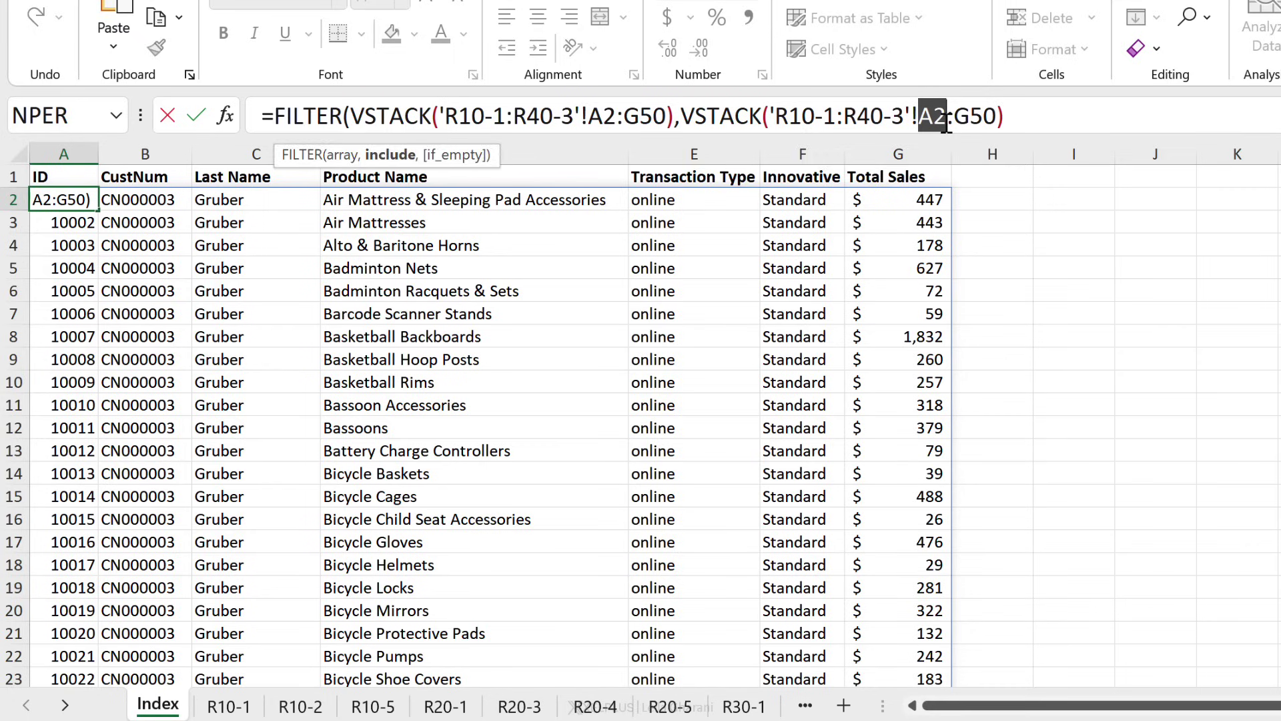
pyautogui.moveTo(962, 119); pyautogui.dragTo(967, 120)
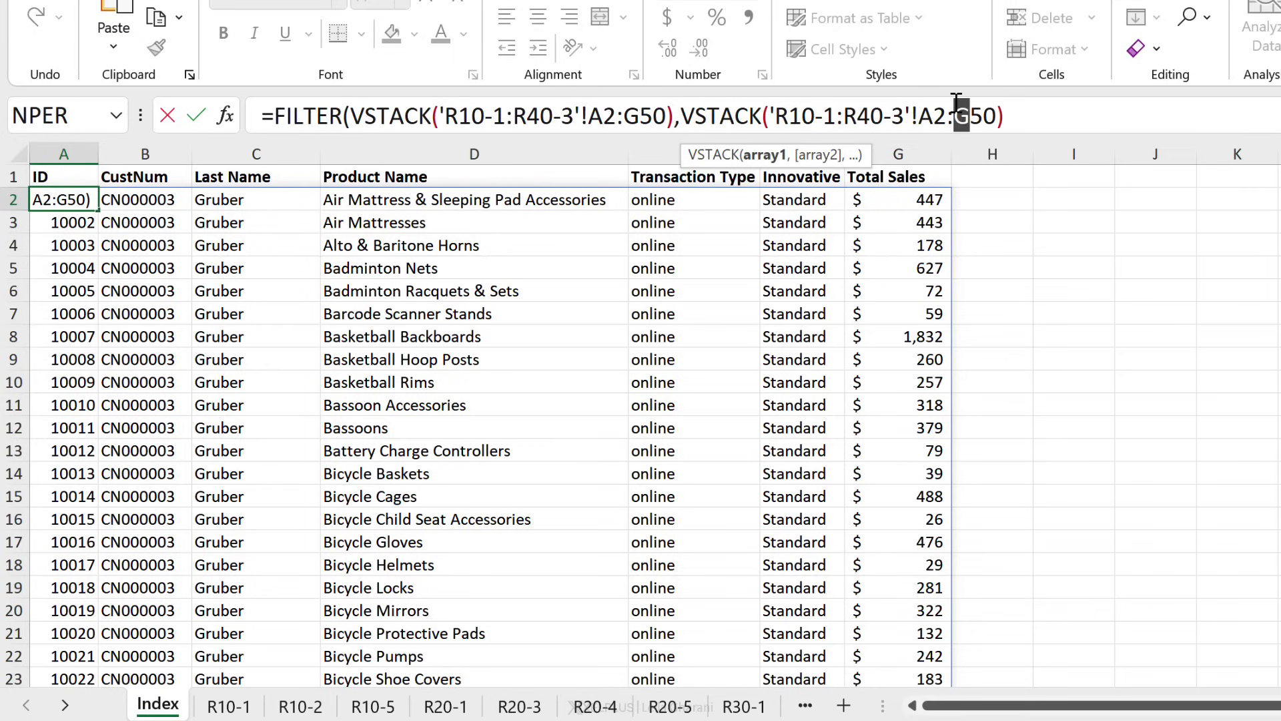
pyautogui.write('A')
pyautogui.press('Escape')
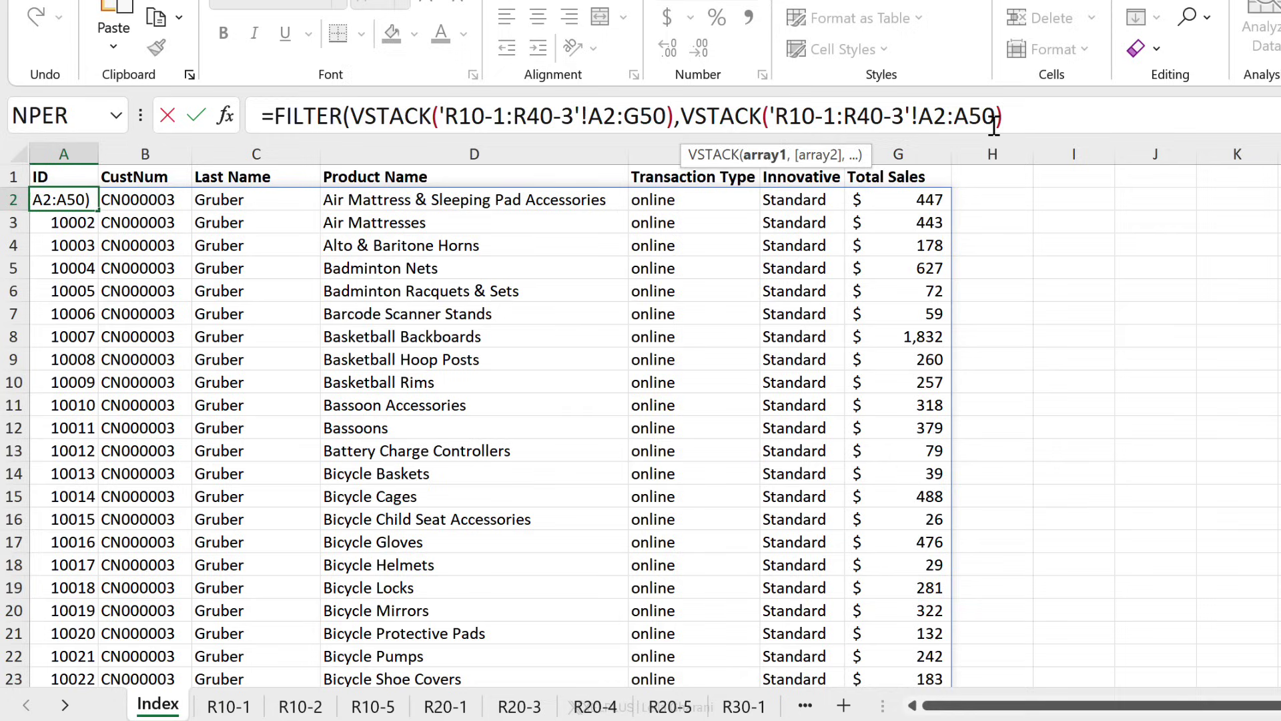
pyautogui.press('Right')
pyautogui.write('<')
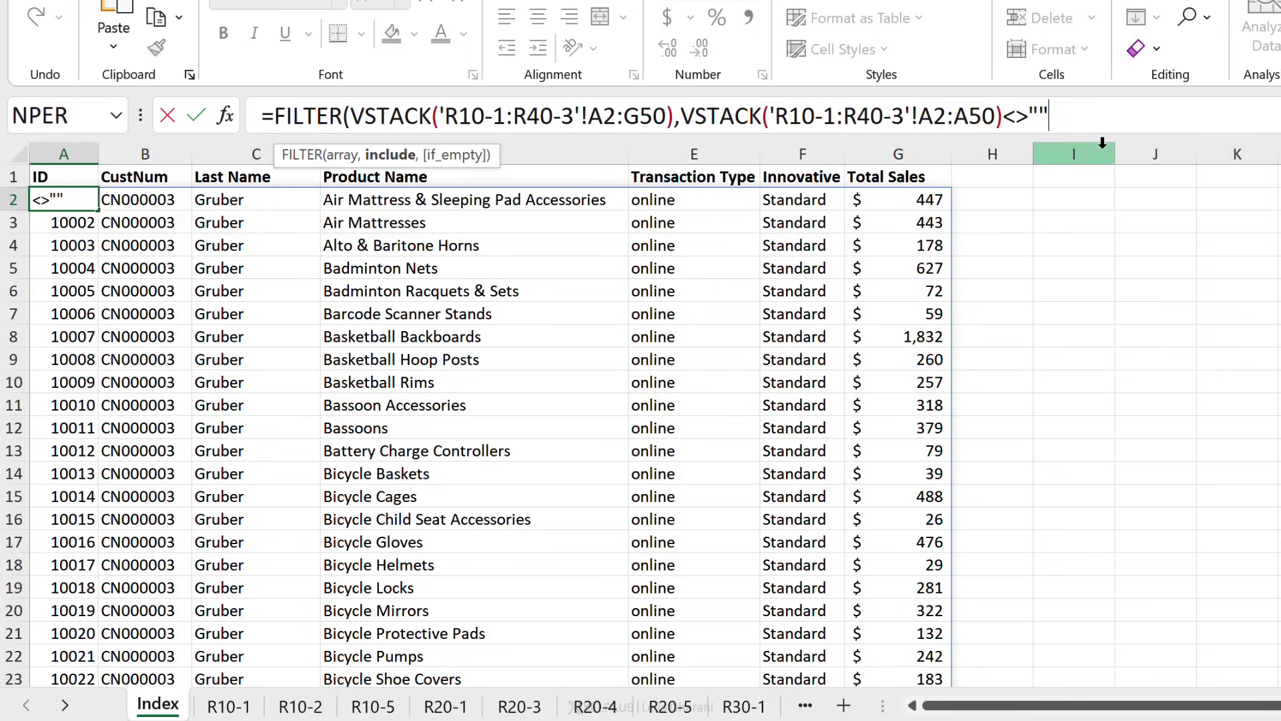
pyautogui.press('Return')
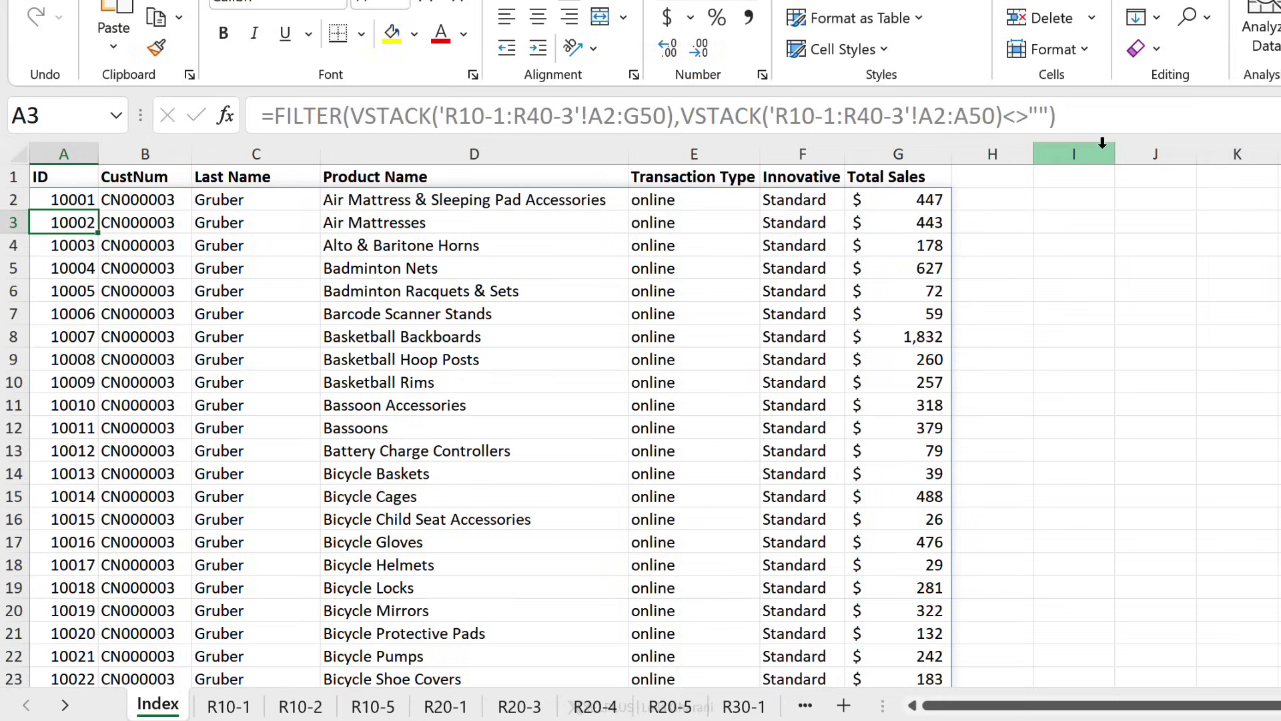
pyautogui.scroll(-20, 452, 427)
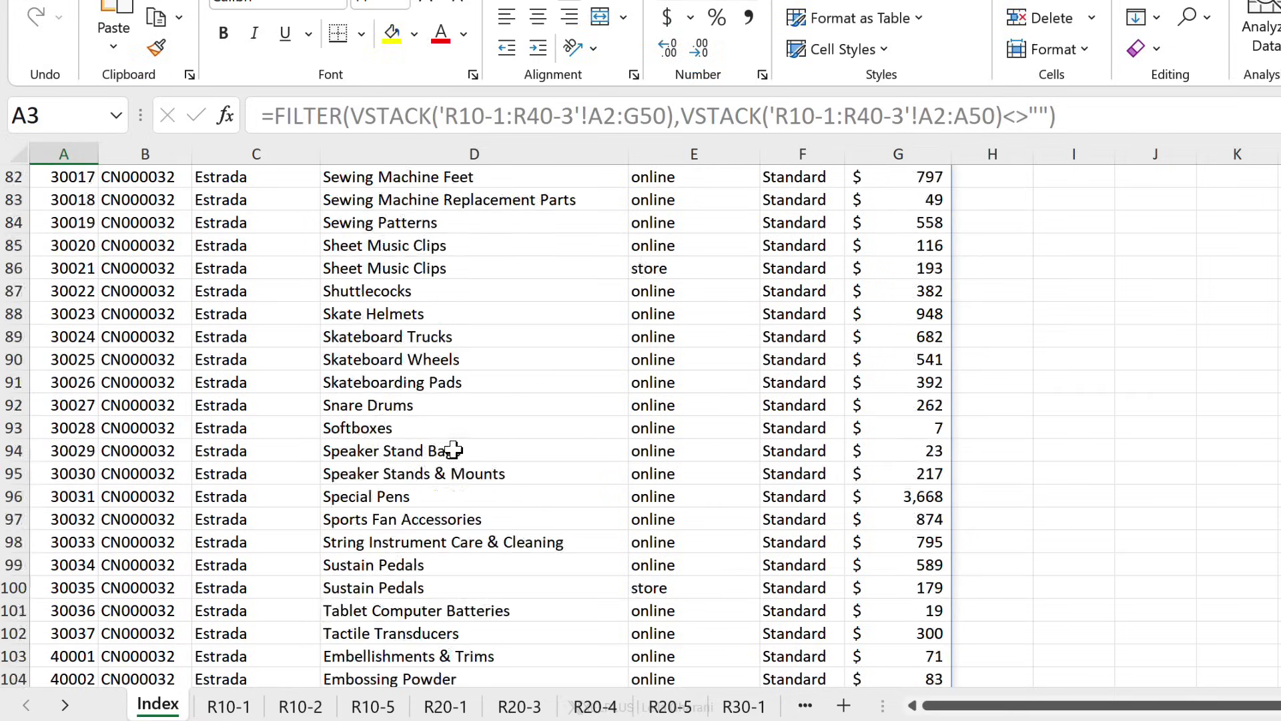
pyautogui.scroll(-6, 452, 453)
pyautogui.hotkey('ctrl', 'Down')
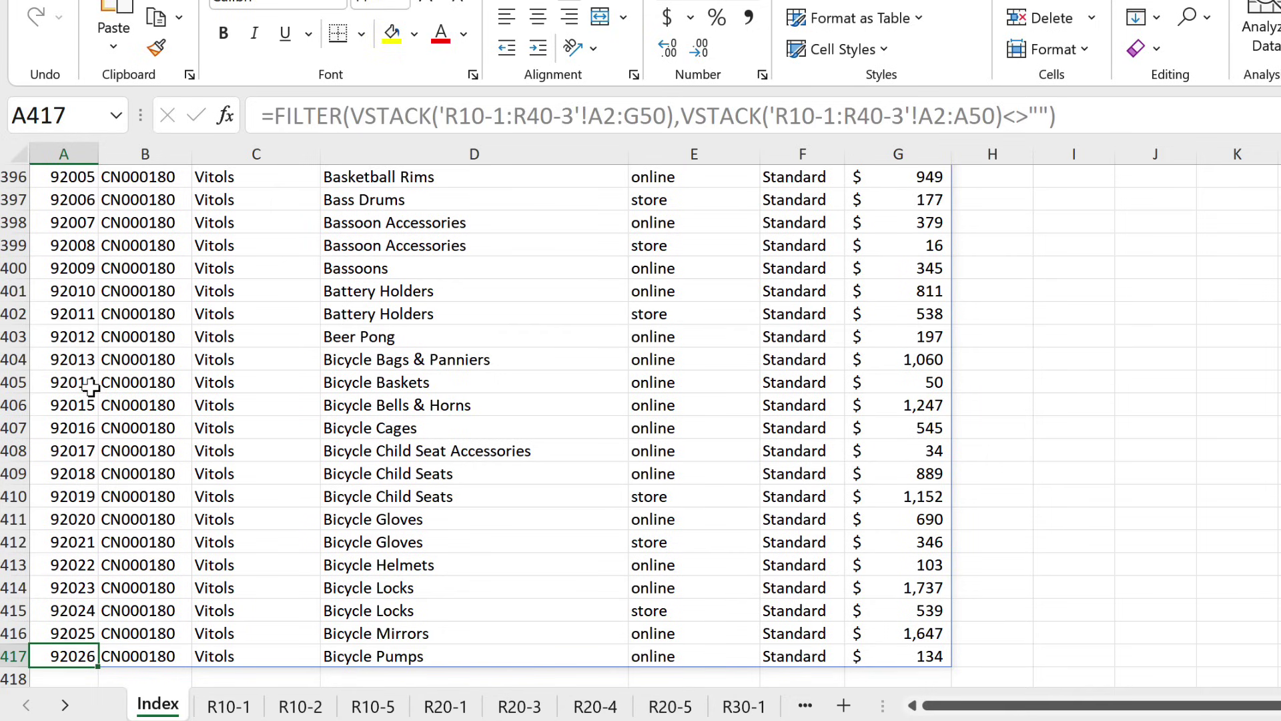
pyautogui.hotkey('ctrl', 'Home')
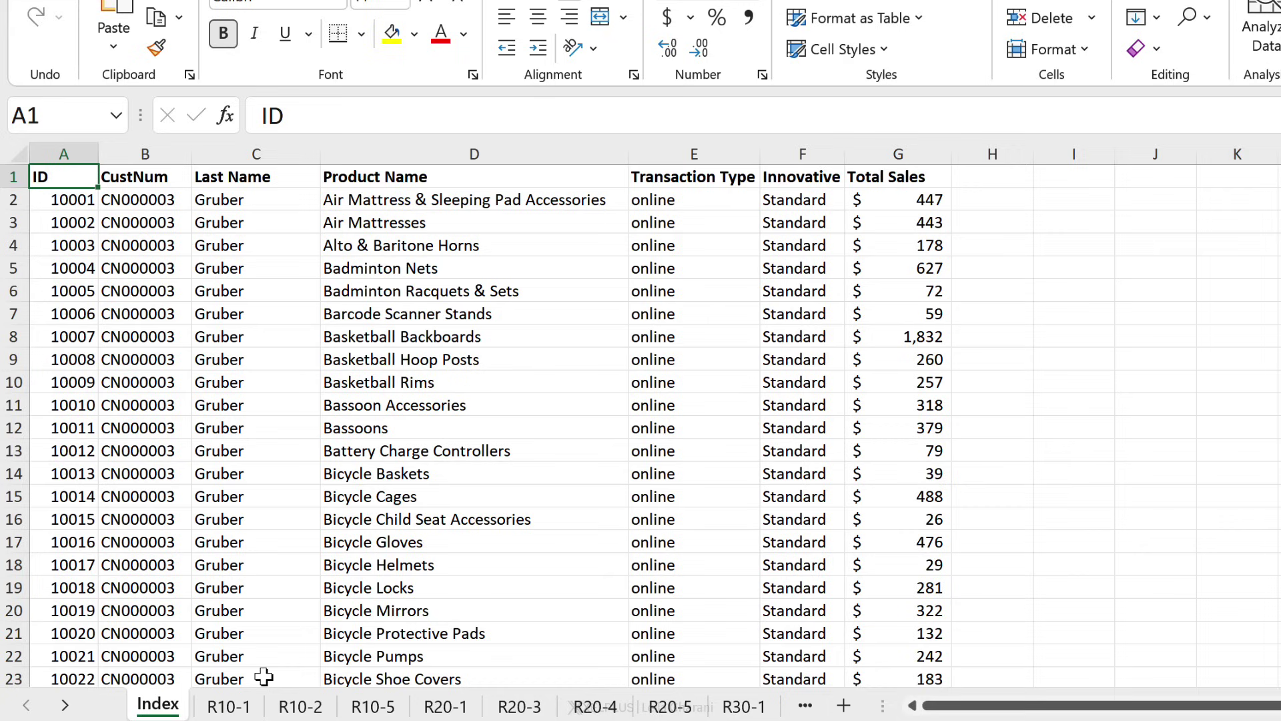
# - Wrap the FILTER formula in SORT by column 4 to order rows by Product Name
pyautogui.click(77, 199)
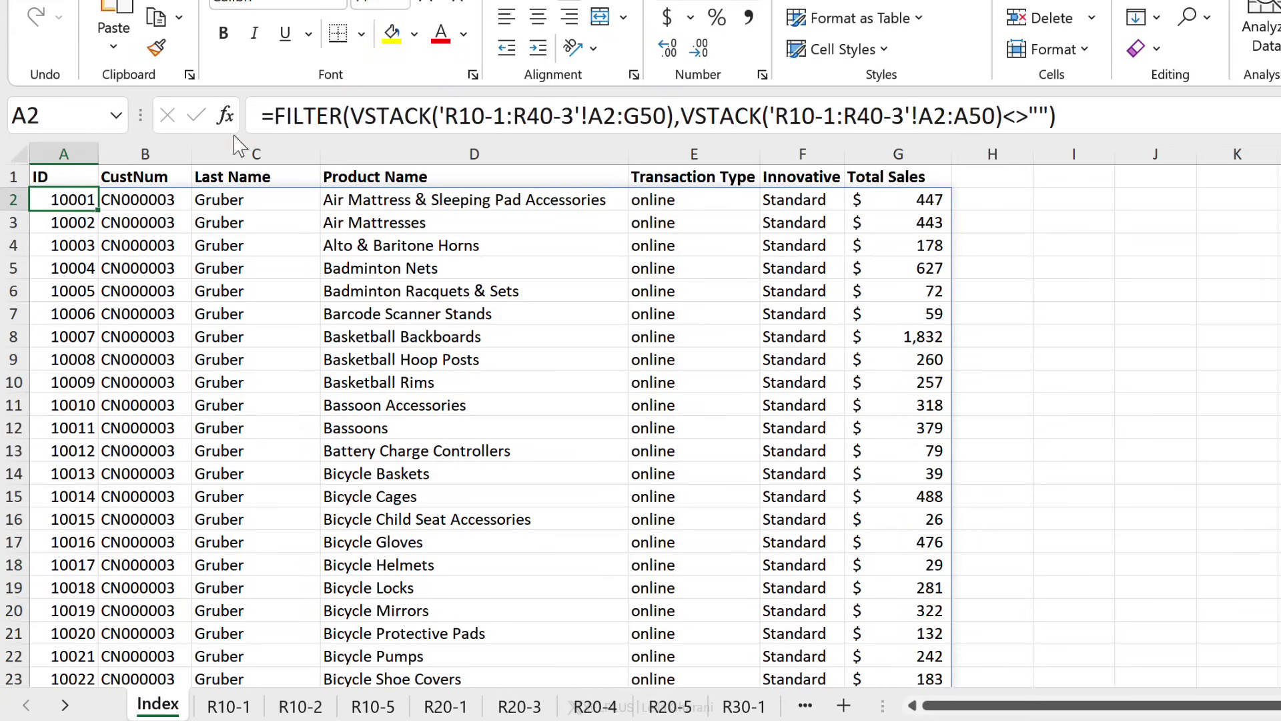
pyautogui.click(270, 120)
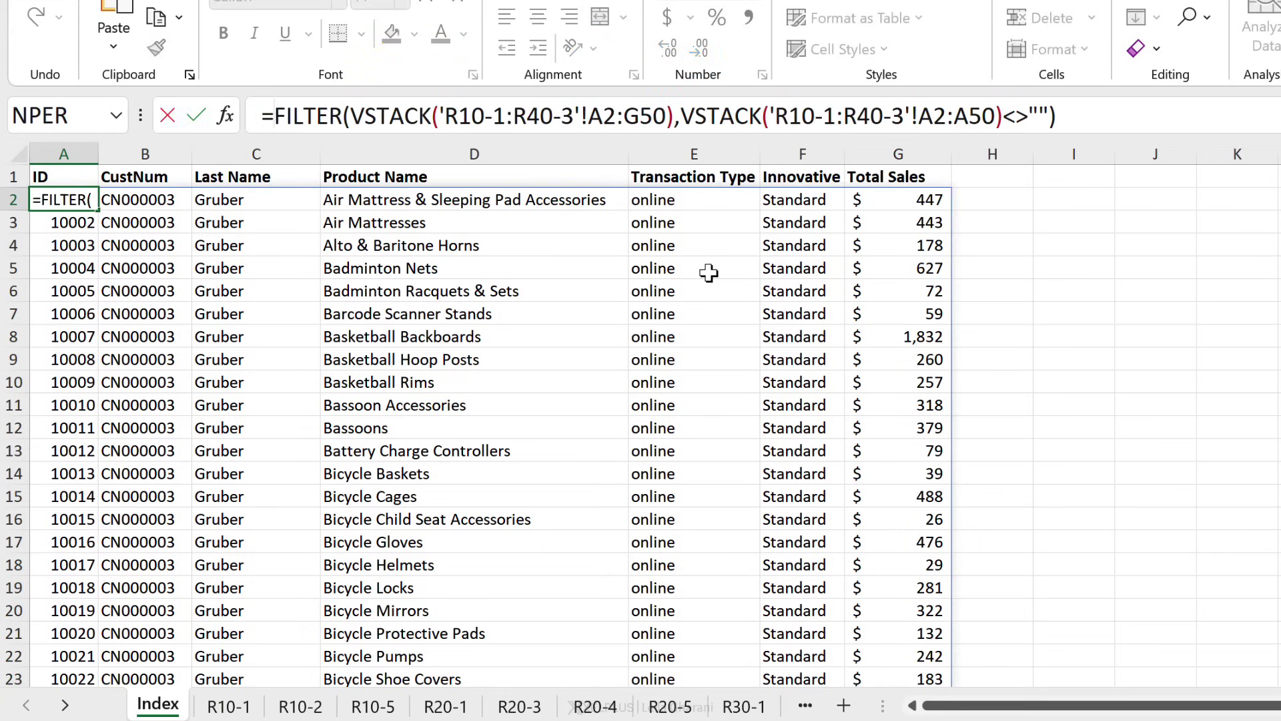
pyautogui.write('sort(')
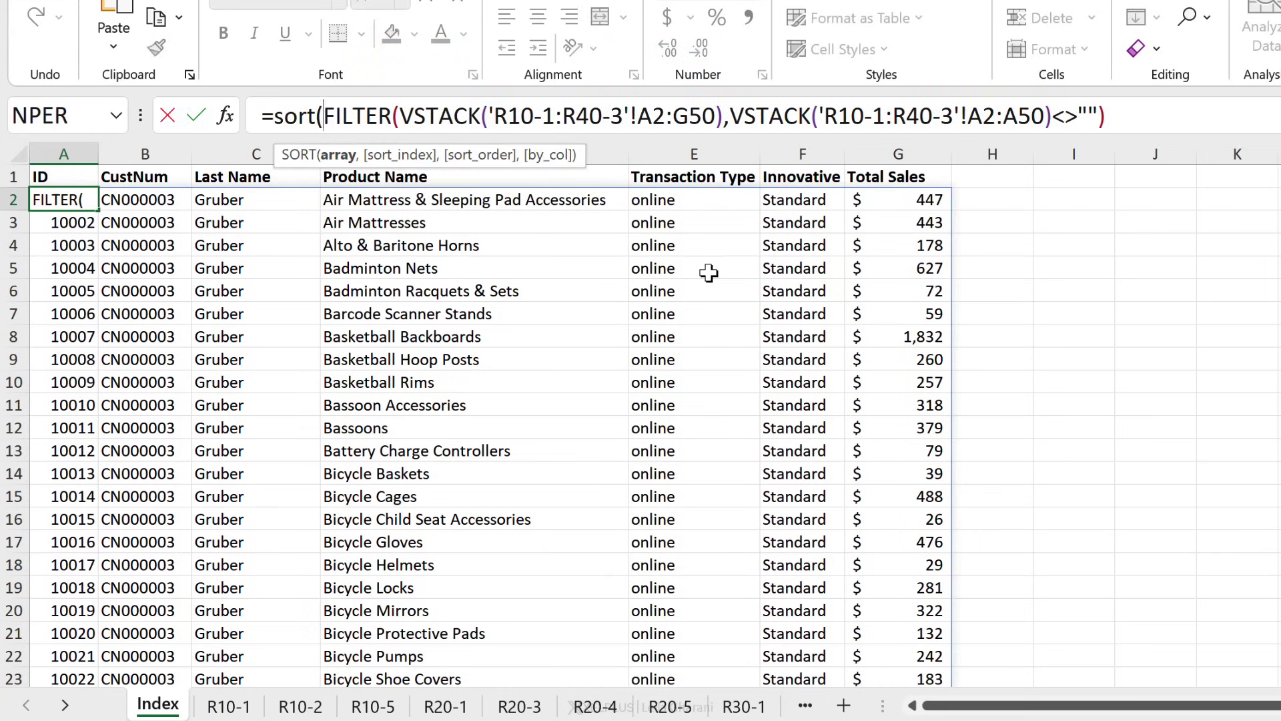
pyautogui.click(348, 160)
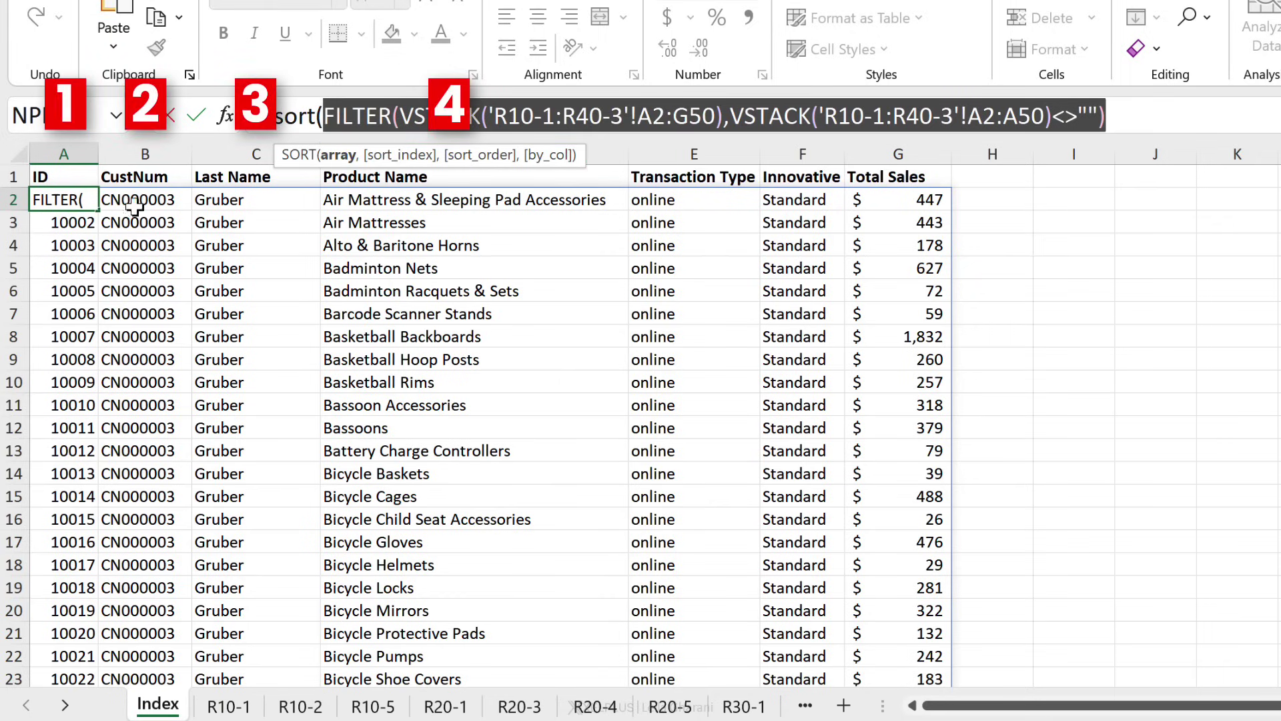
pyautogui.click(1155, 118)
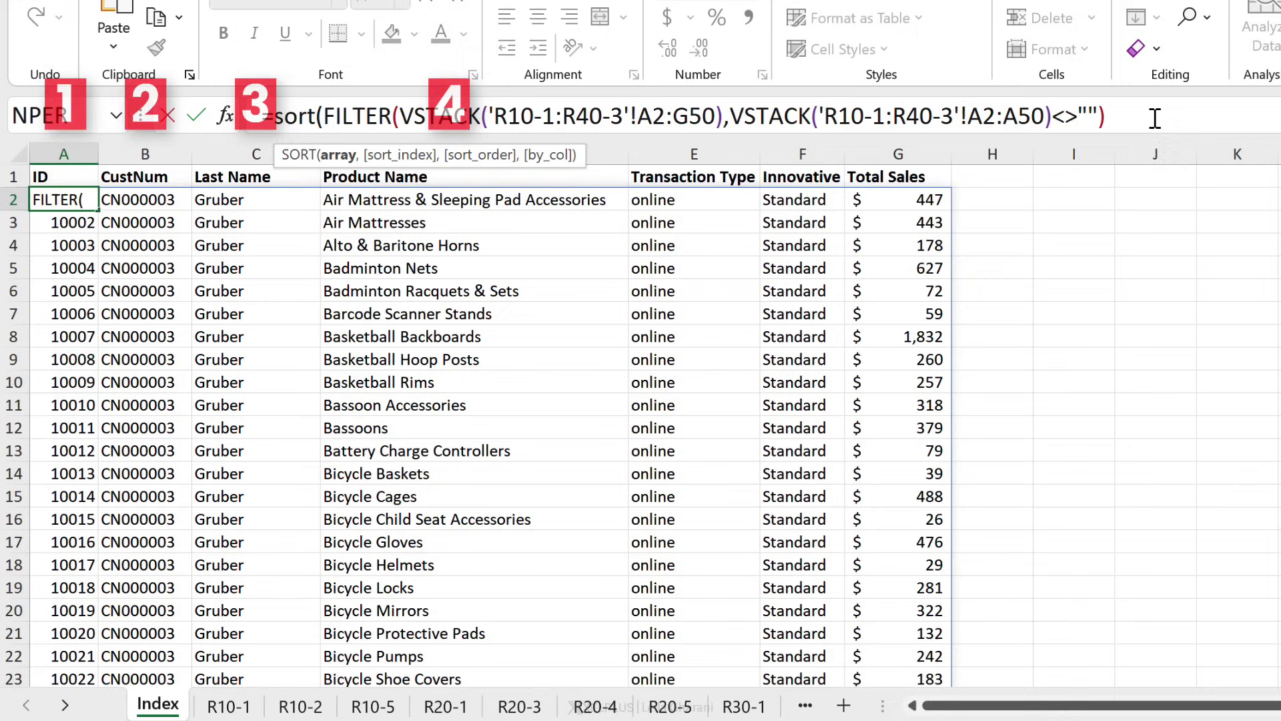
pyautogui.write(',')
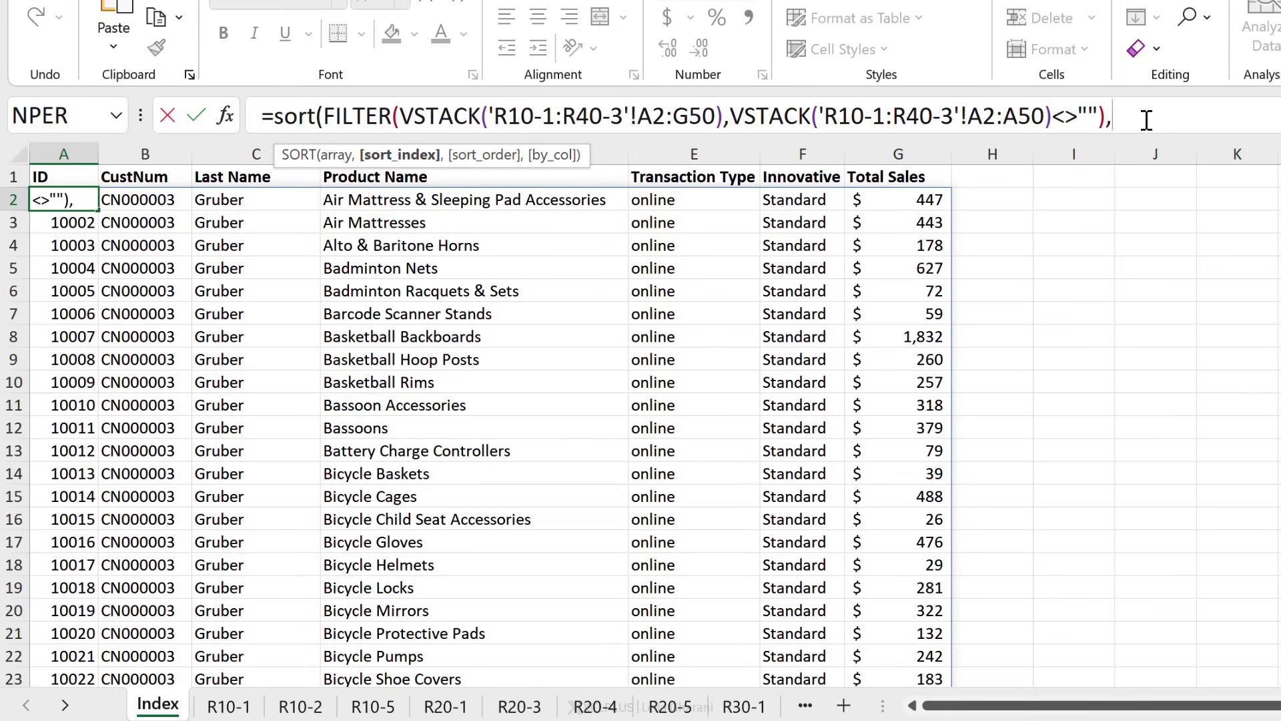
pyautogui.write('4,')
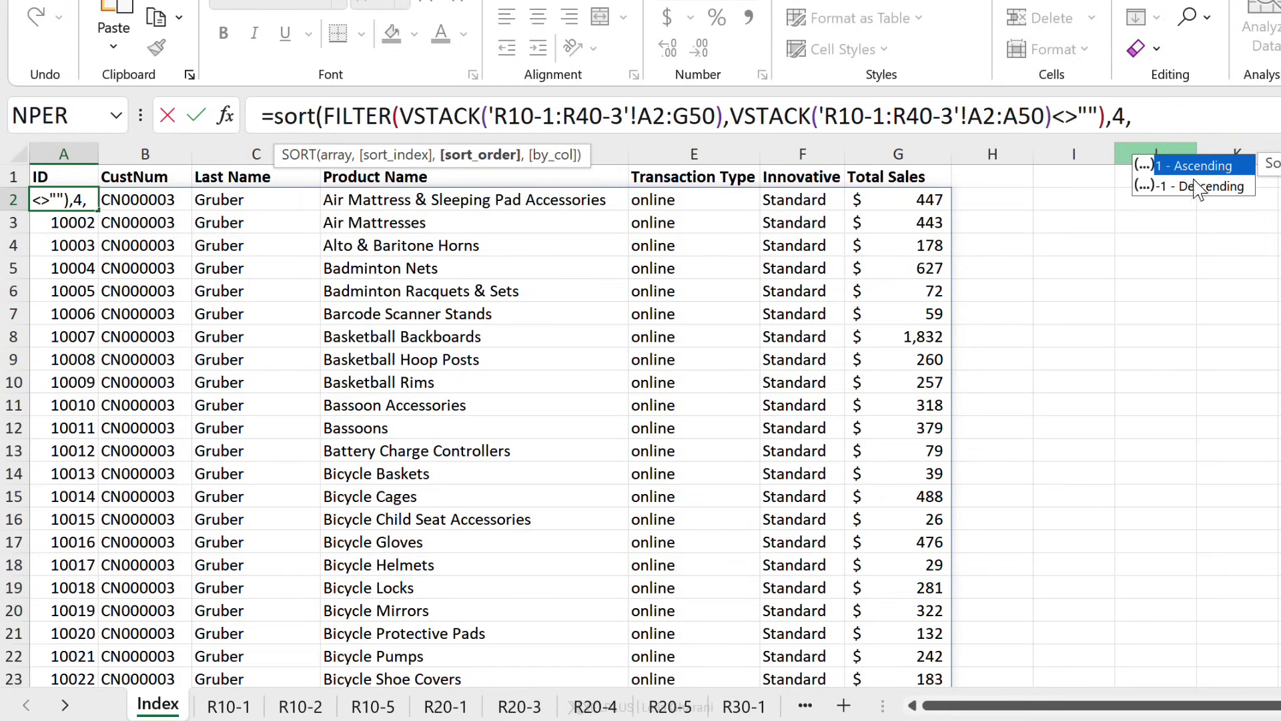
pyautogui.doubleClick(1199, 172)
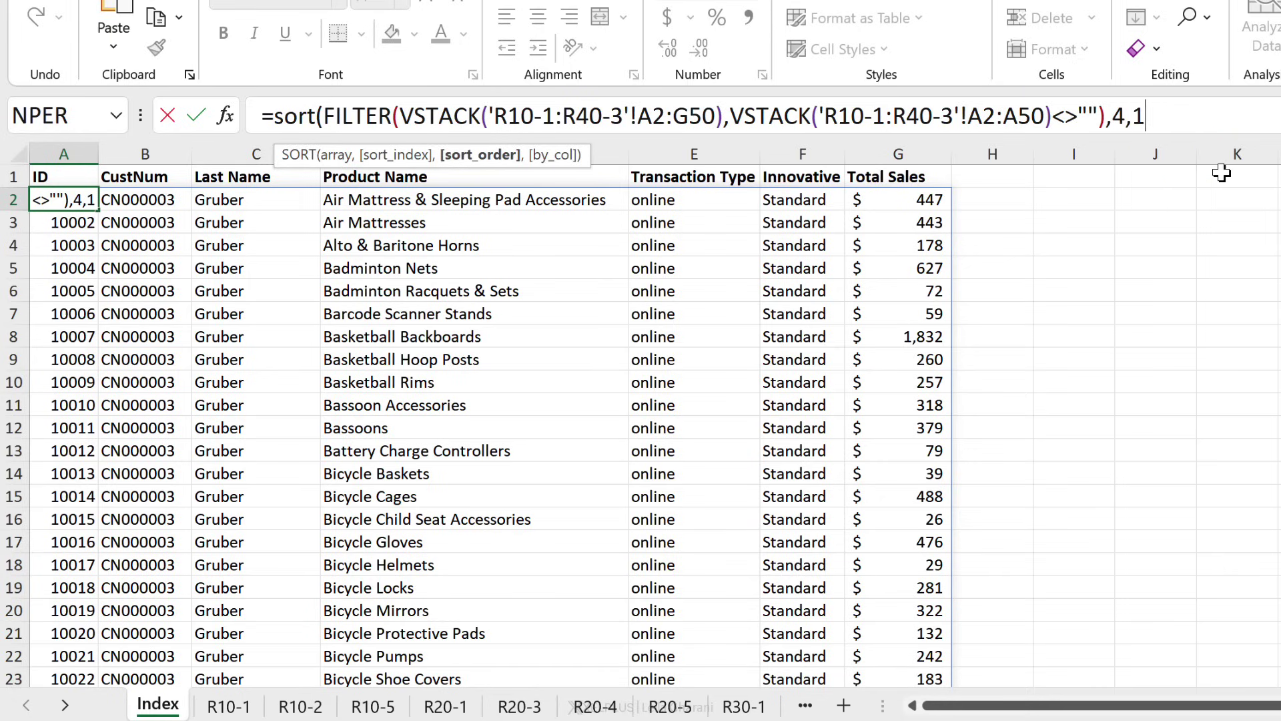
pyautogui.press('BackSpace')
pyautogui.press('BackSpace')
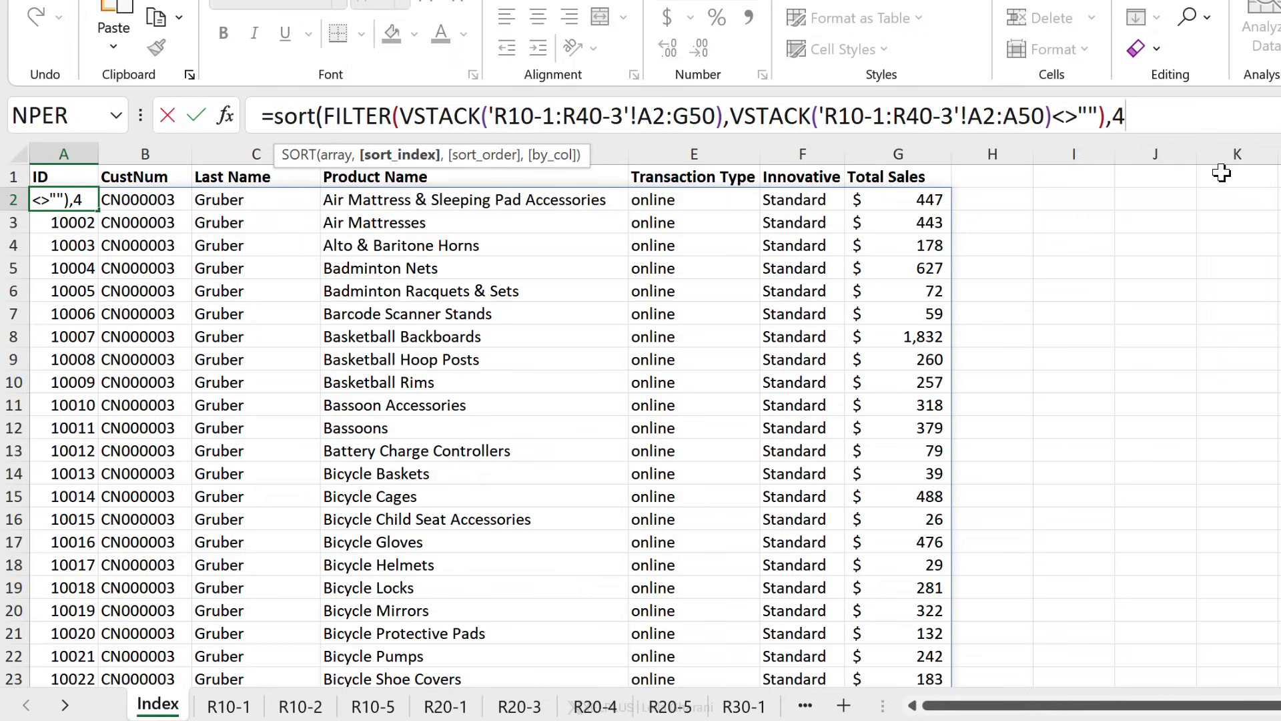
pyautogui.write(')')
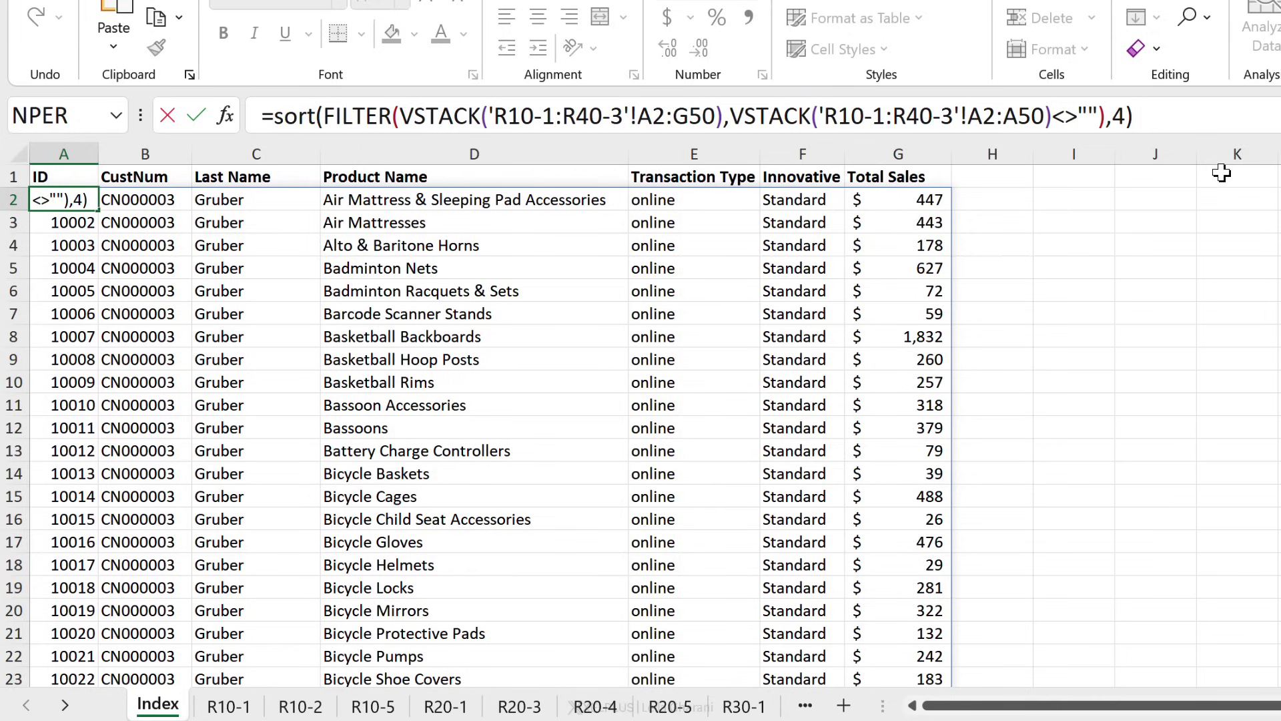
pyautogui.press('Return')
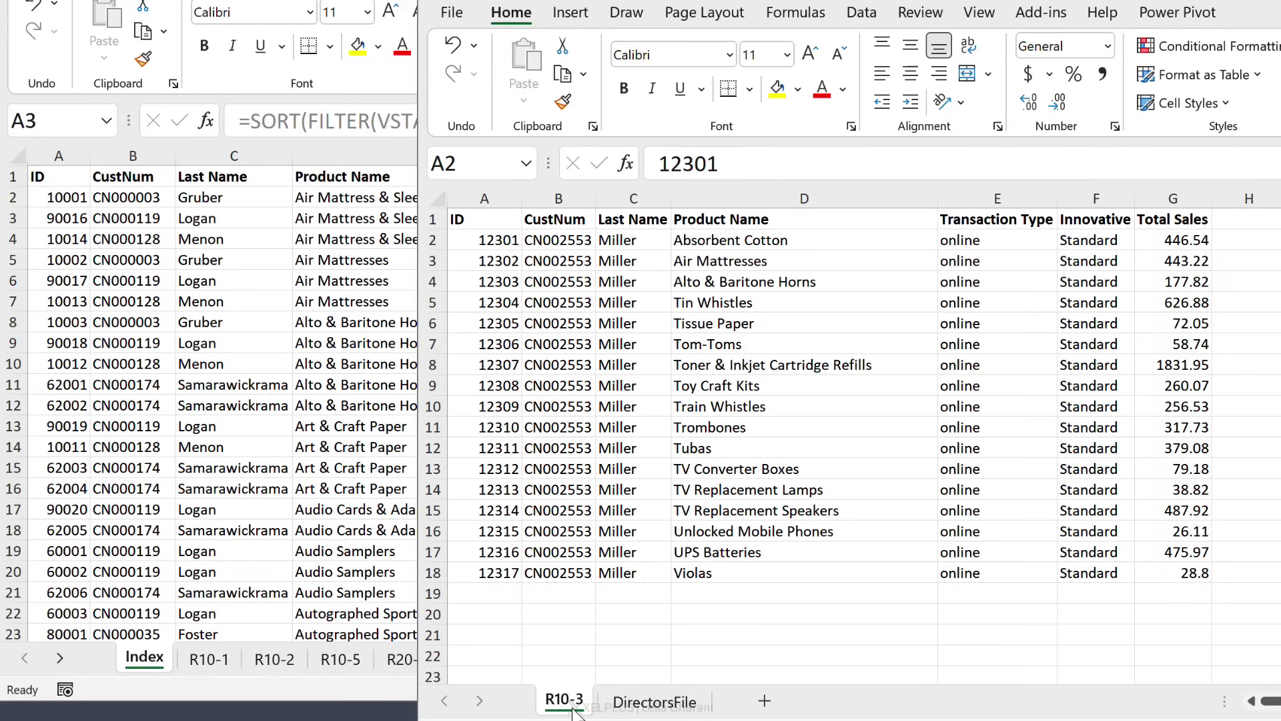
# - Drag R10-3 from the second workbook between R10-2 and R10-5, and return to Index
pyautogui.click(573, 711)
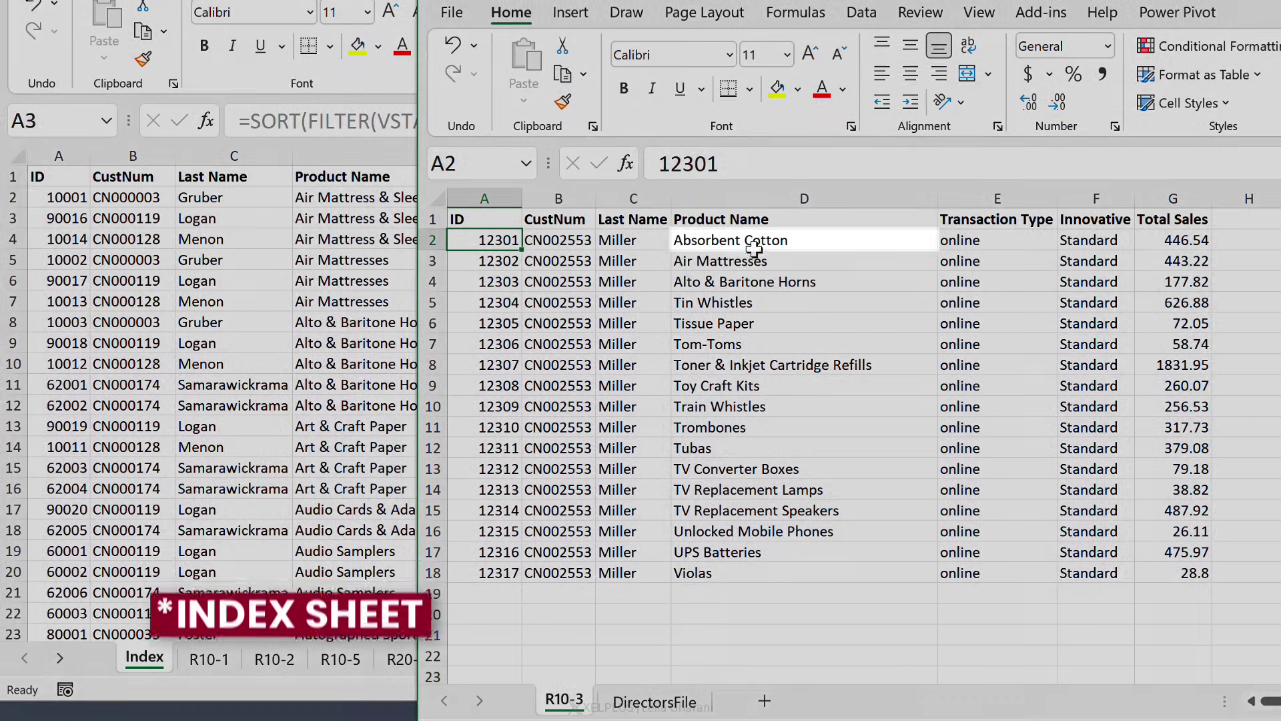
pyautogui.click(739, 240)
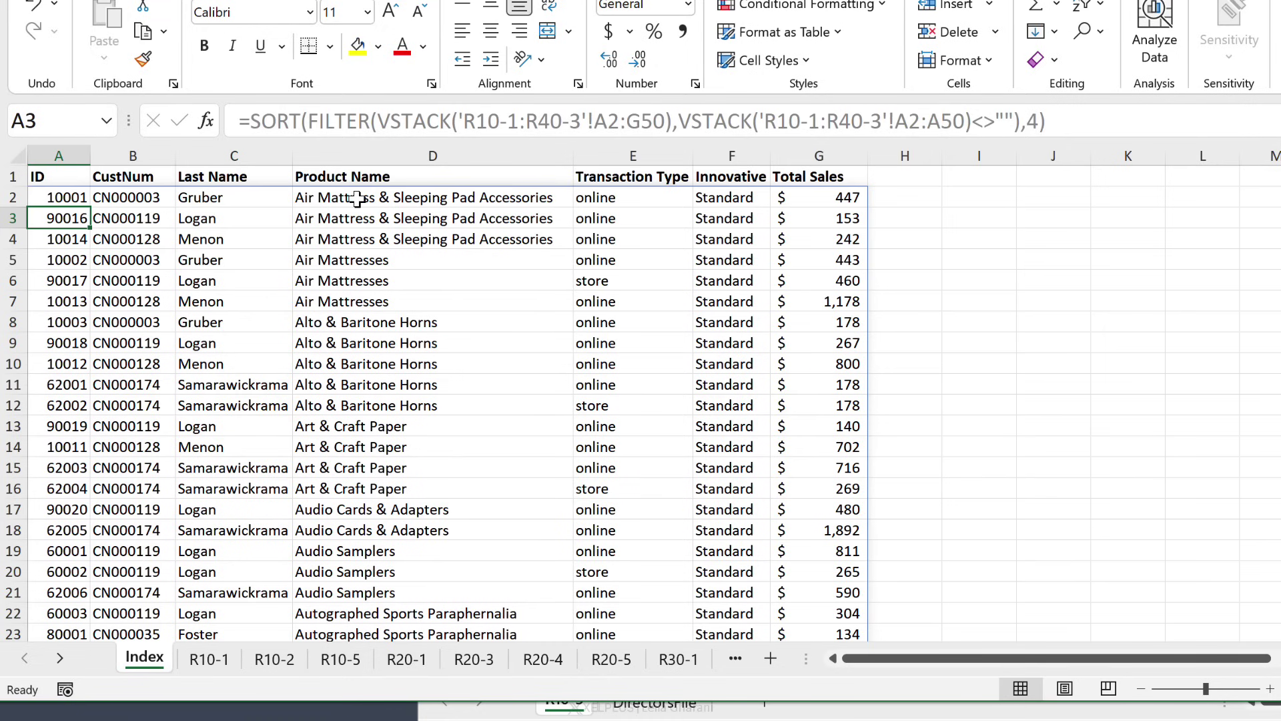
pyautogui.click(366, 197)
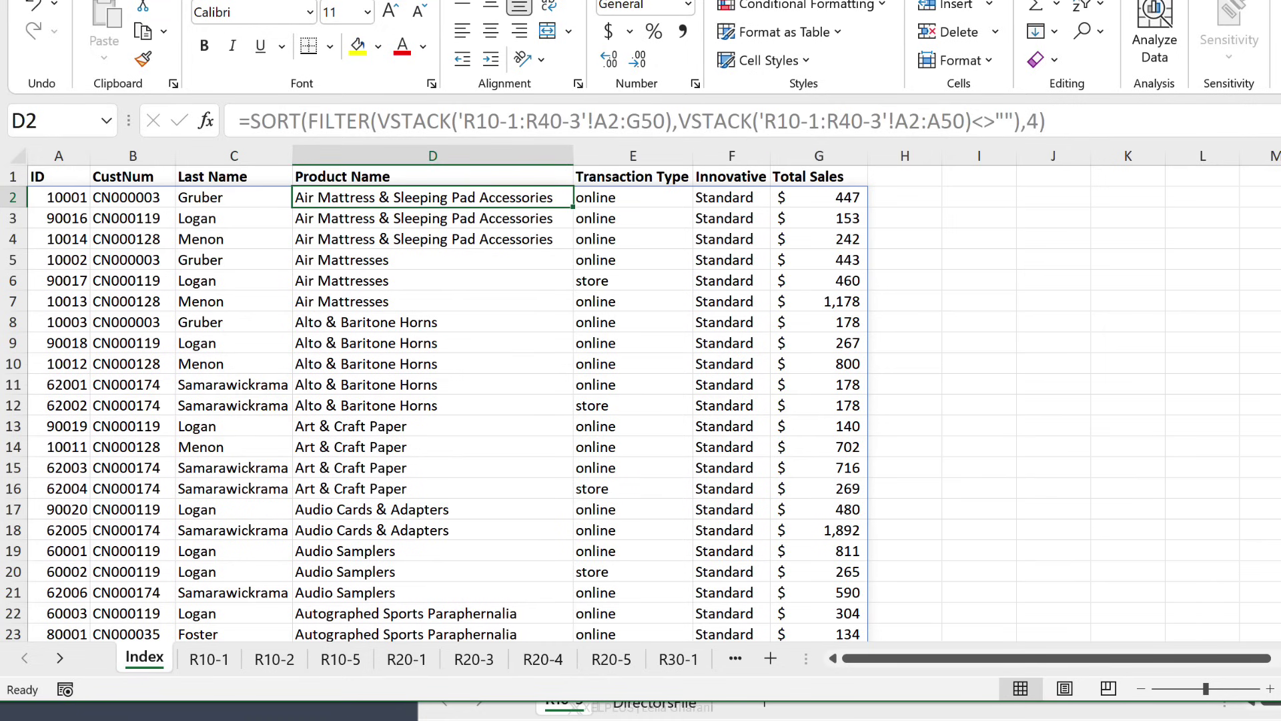
pyautogui.click(964, 709)
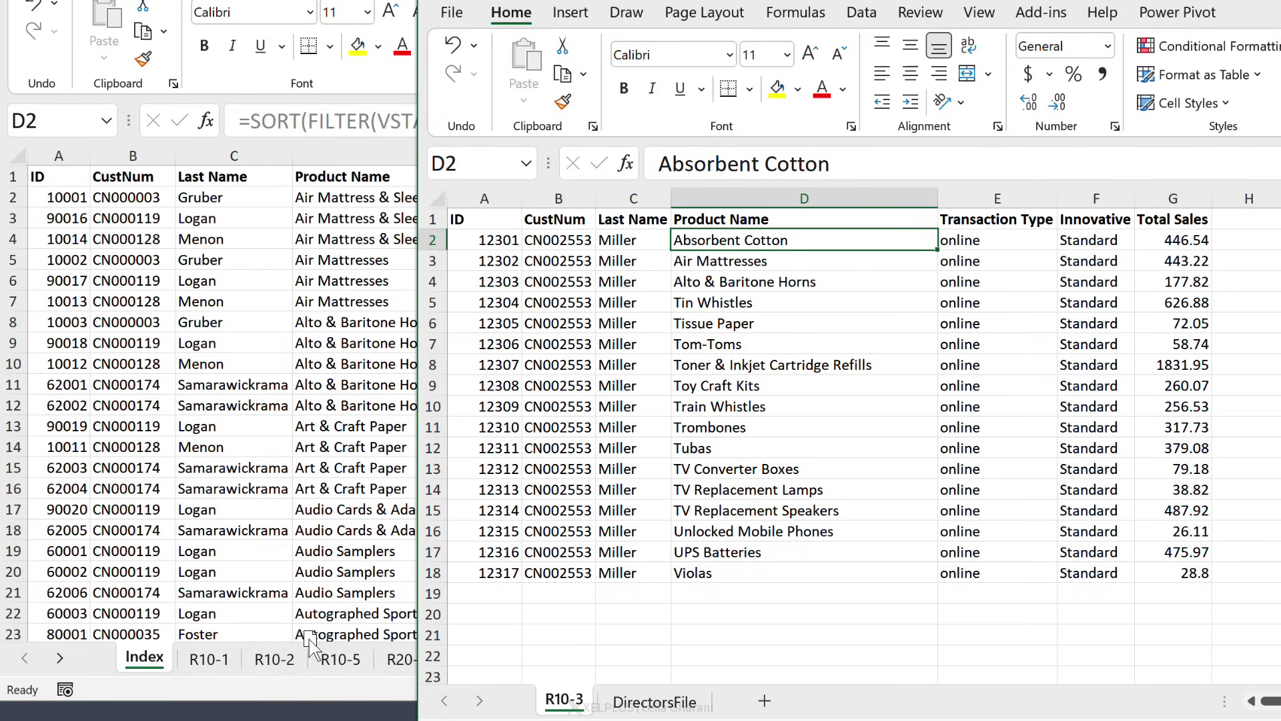
pyautogui.moveTo(310, 644); pyautogui.dragTo(311, 645)
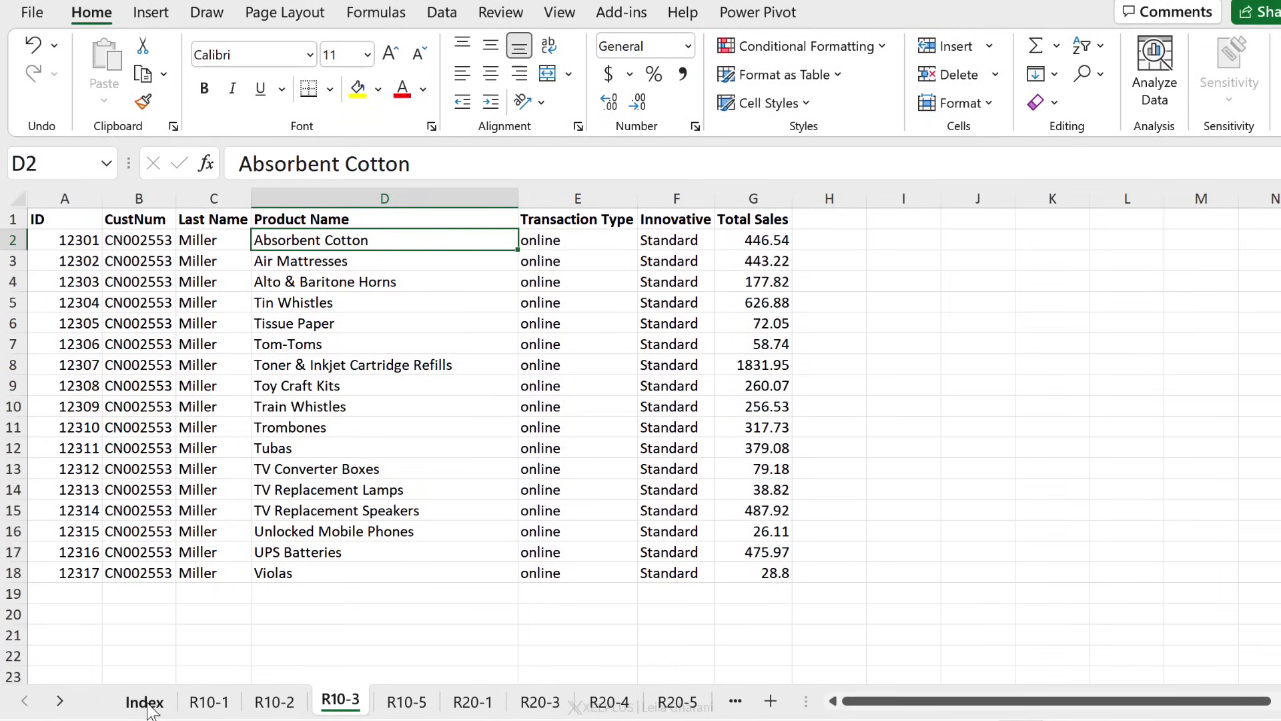
pyautogui.click(150, 699)
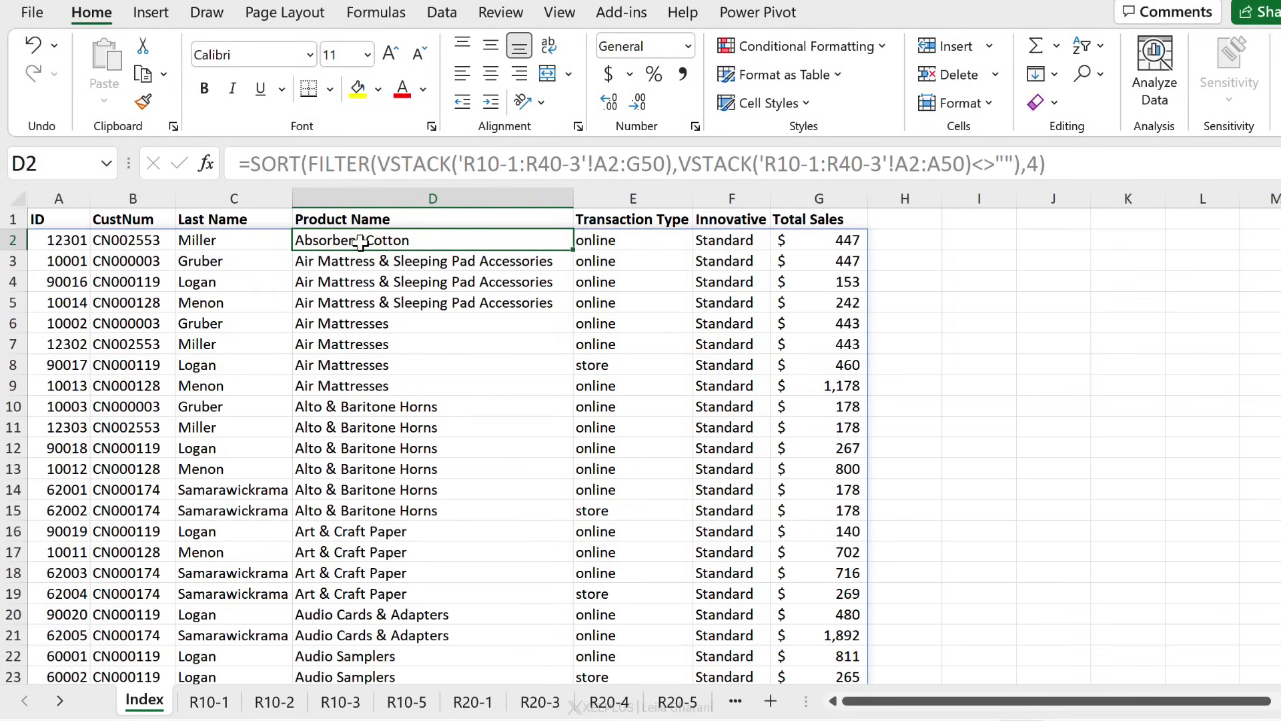
pyautogui.click(253, 243)
pyautogui.click(253, 344)
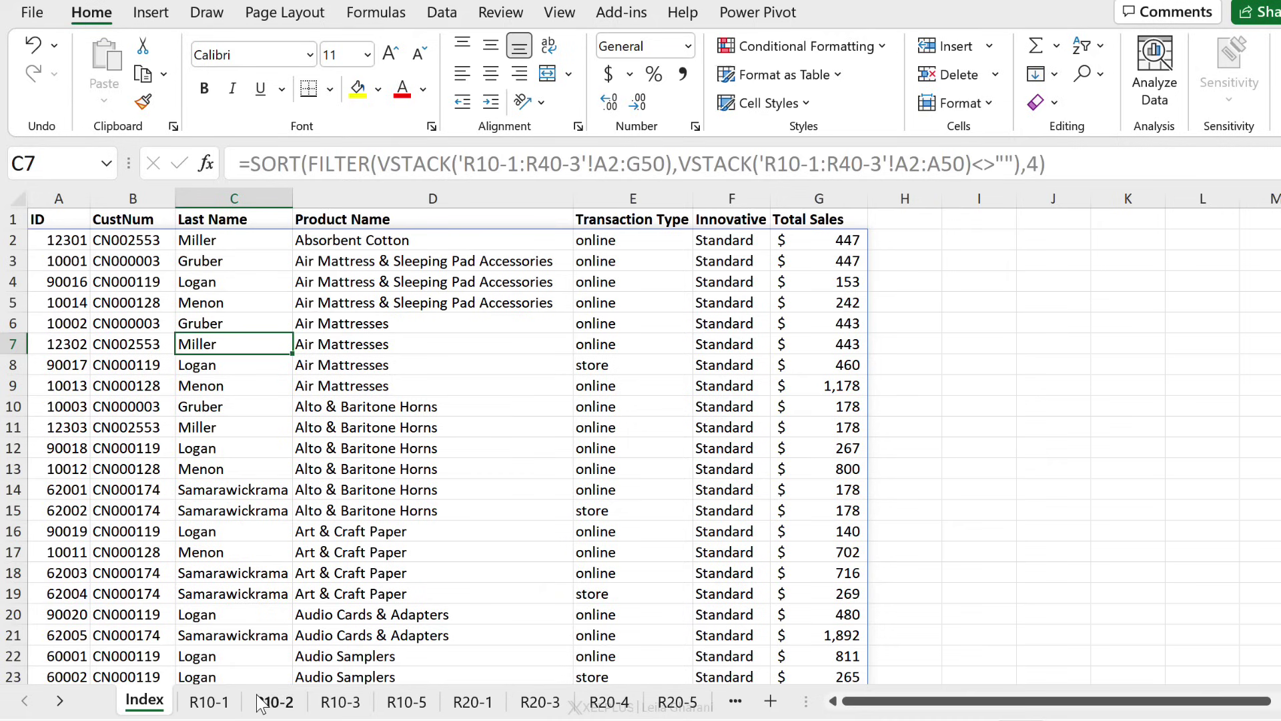
pyautogui.click(339, 700)
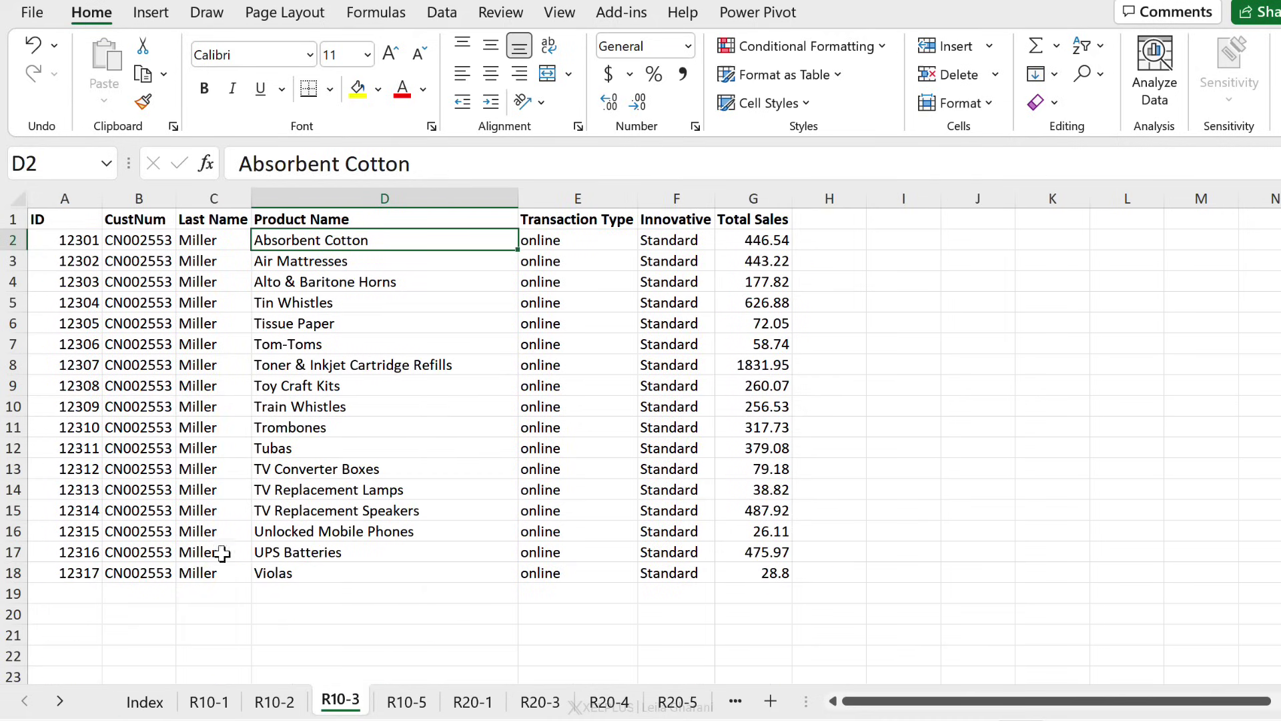
pyautogui.click(144, 701)
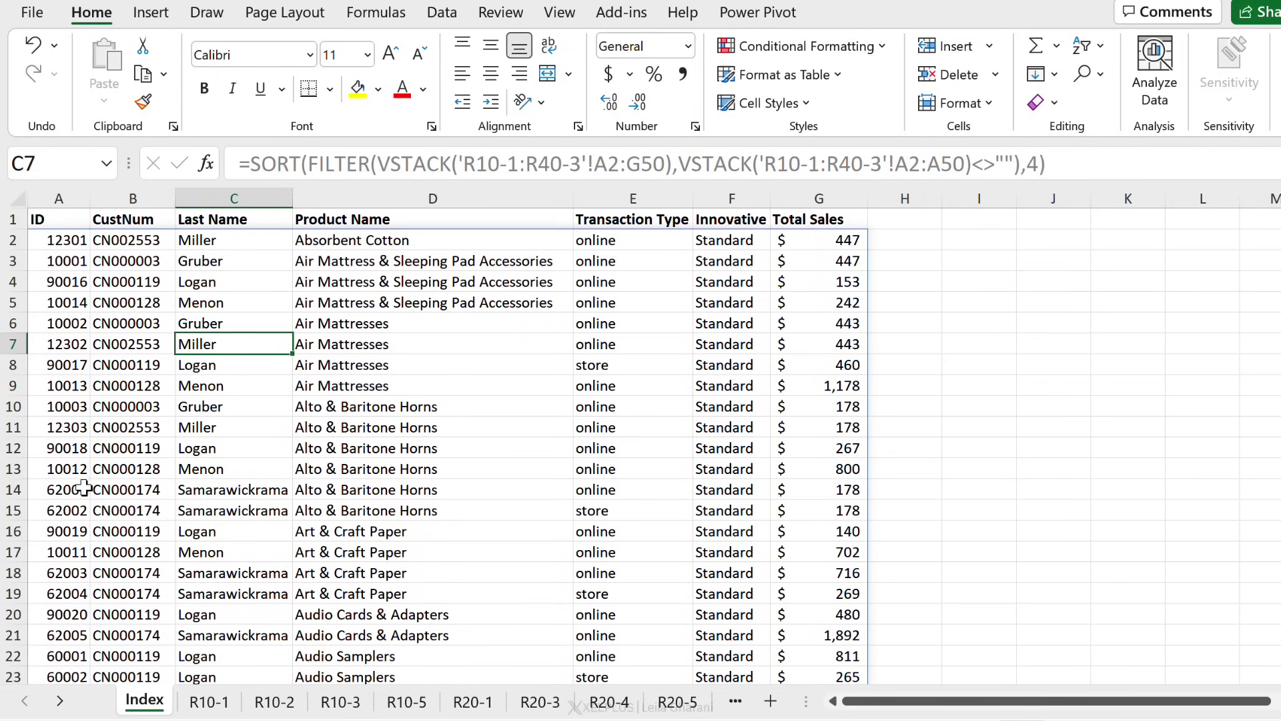
pyautogui.click(297, 345)
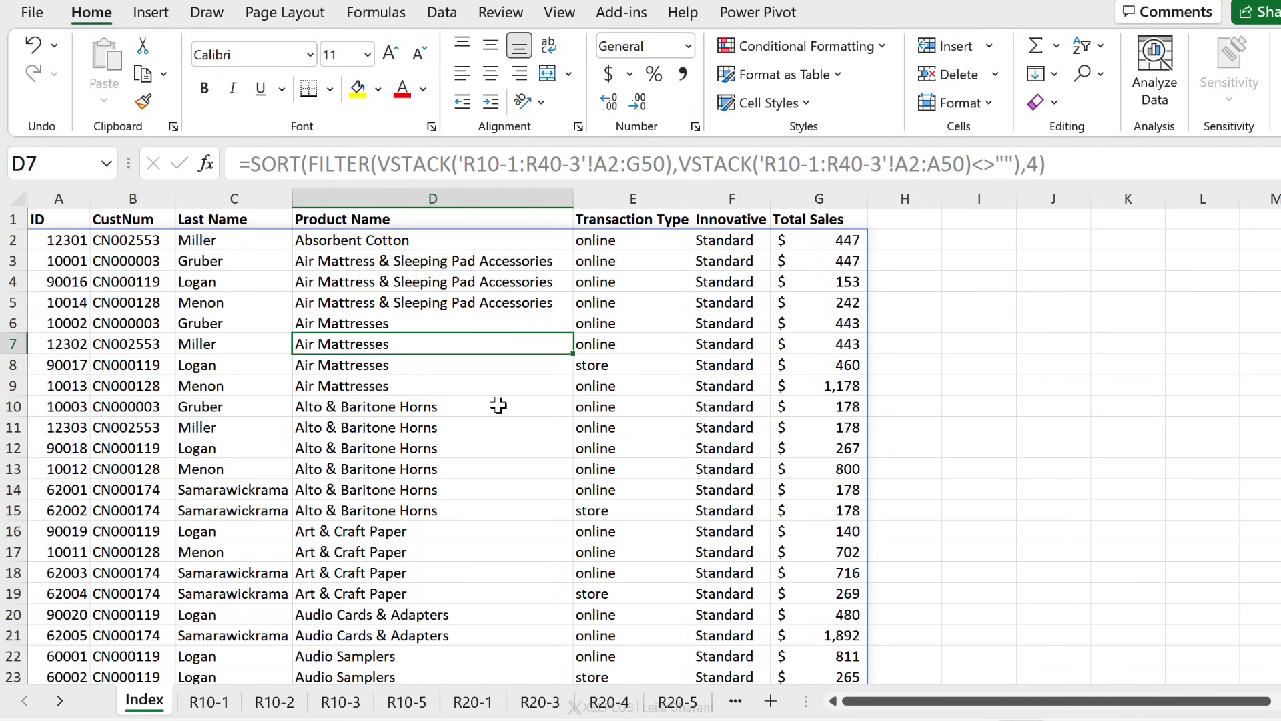
pyautogui.hotkey('ctrl', 'Down')
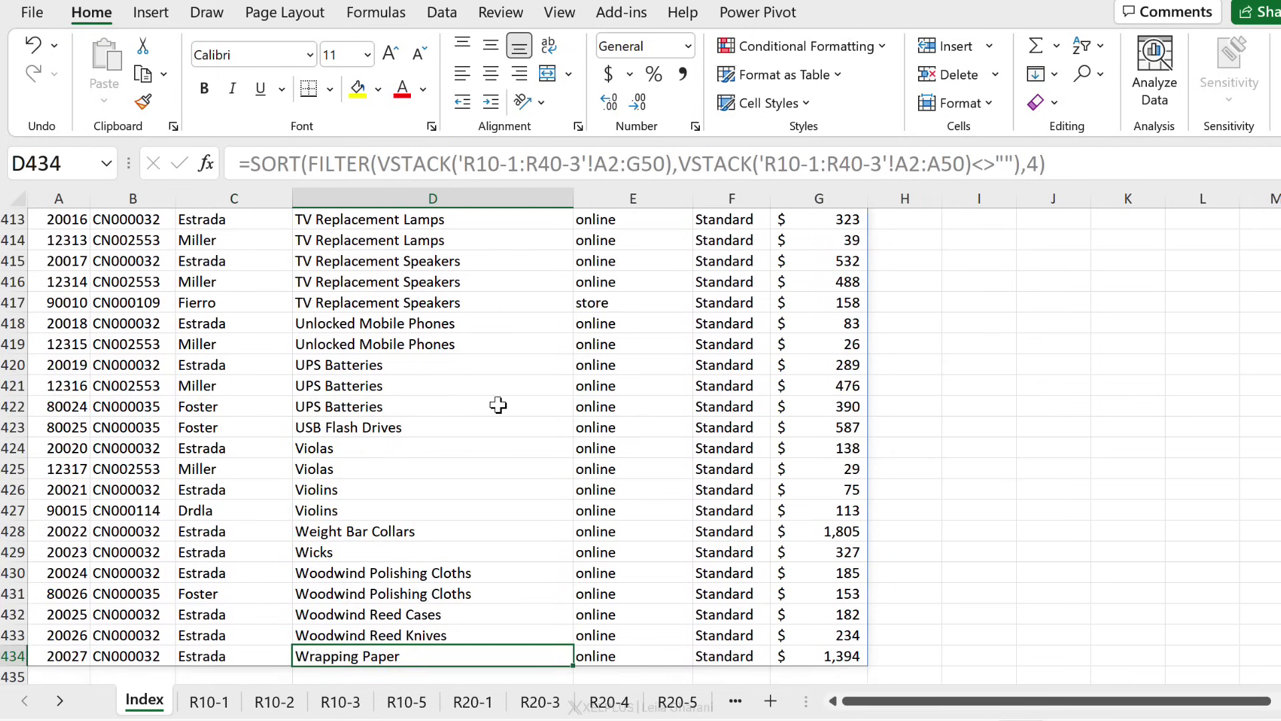
pyautogui.hotkey('ctrl', 'Up')
pyautogui.press('Left')
pyautogui.press('Left')
pyautogui.press('Left')
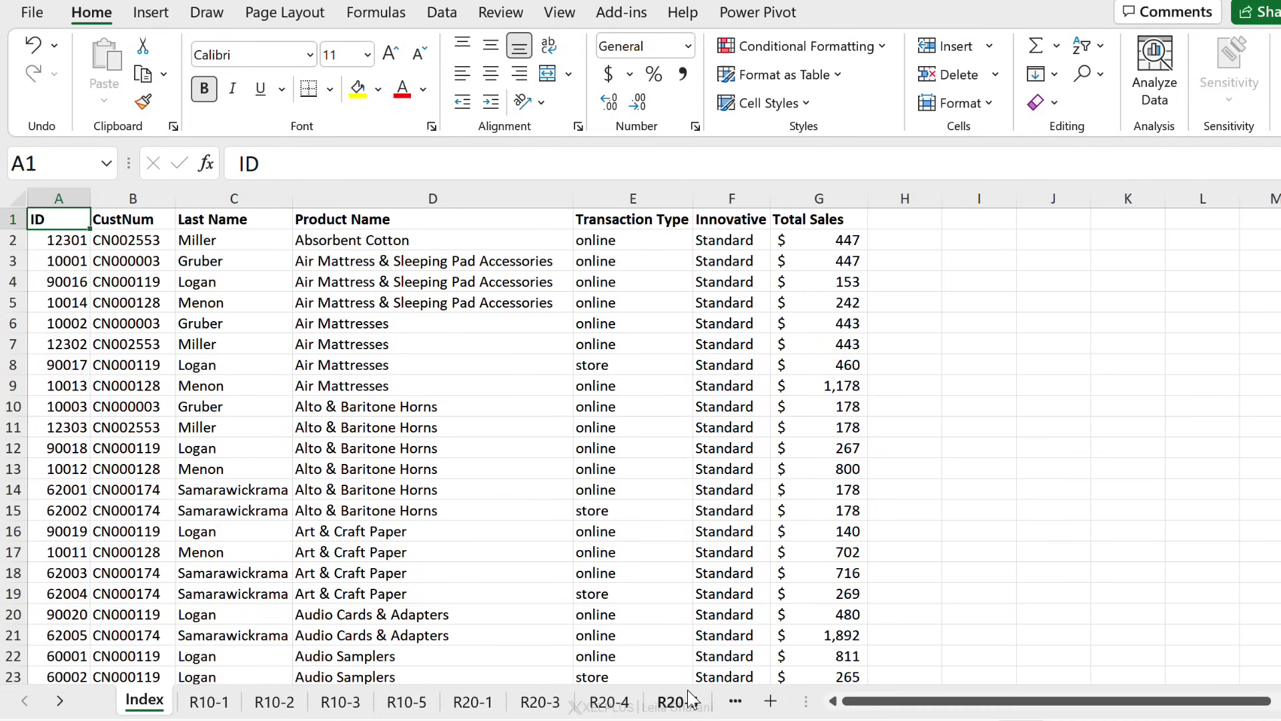
pyautogui.press('Down')
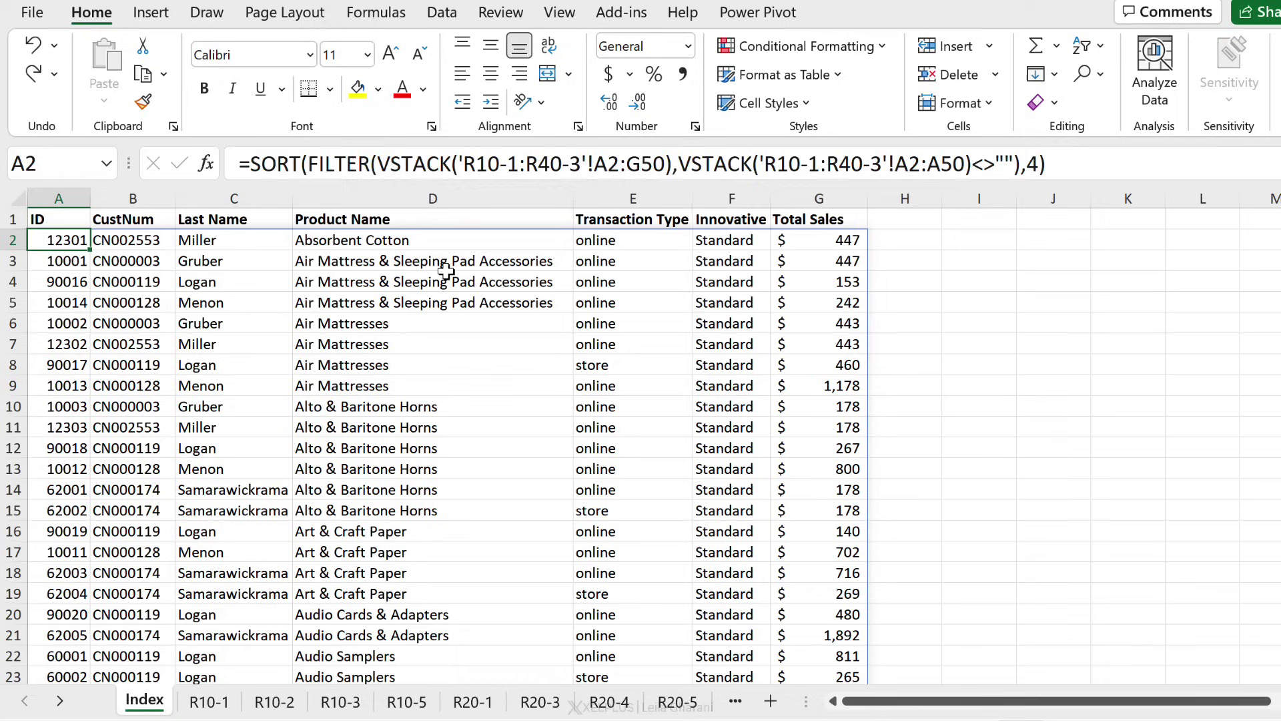
pyautogui.moveTo(446, 269); pyautogui.dragTo(458, 300)
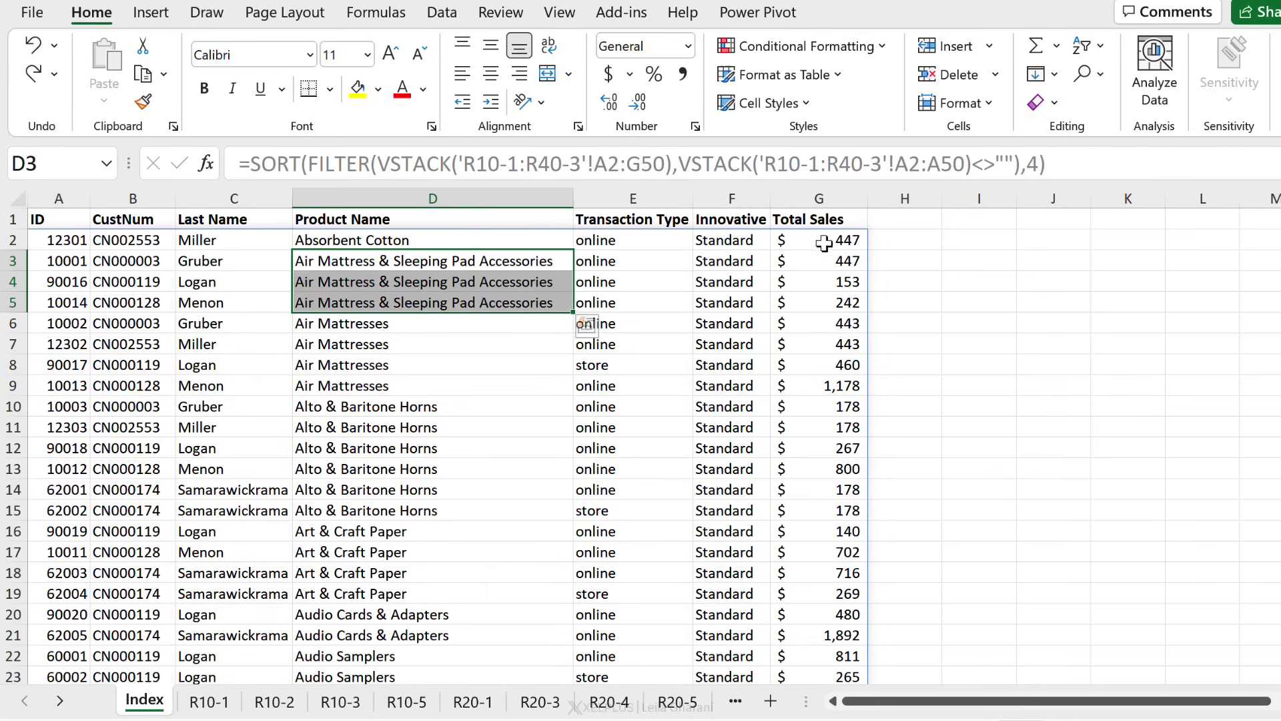
pyautogui.moveTo(828, 262); pyautogui.dragTo(839, 302)
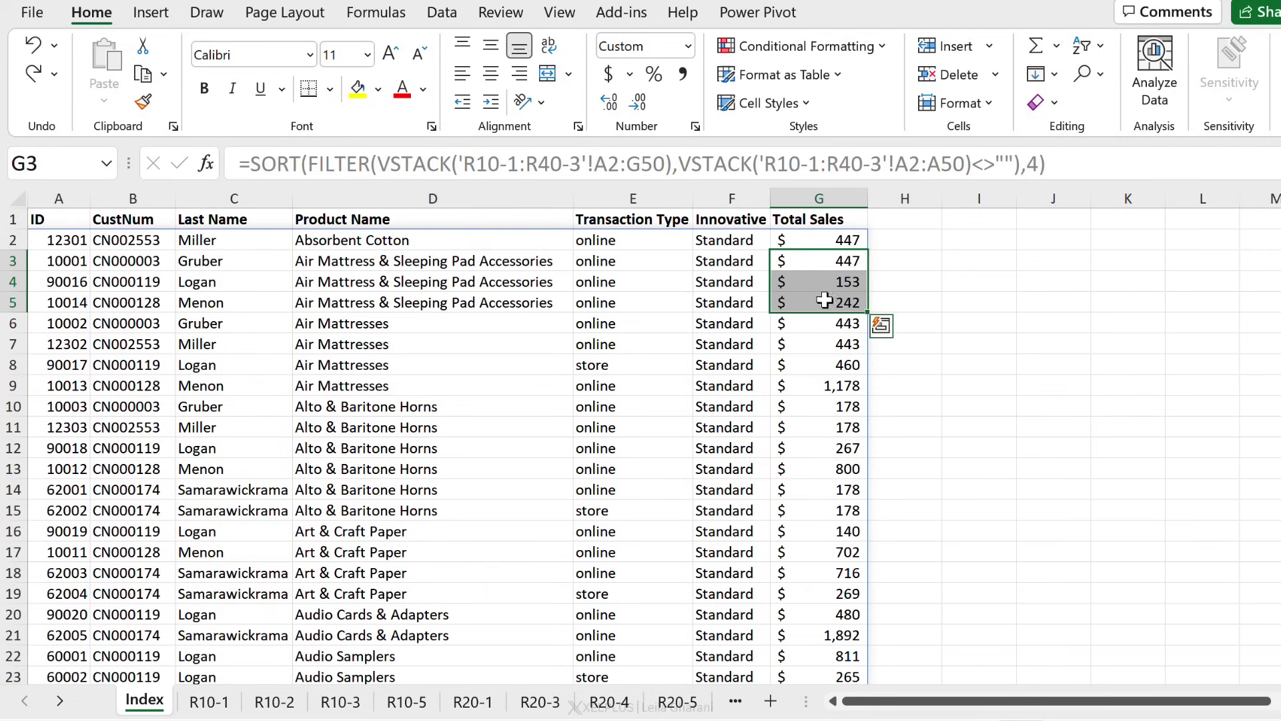
pyautogui.click(88, 242)
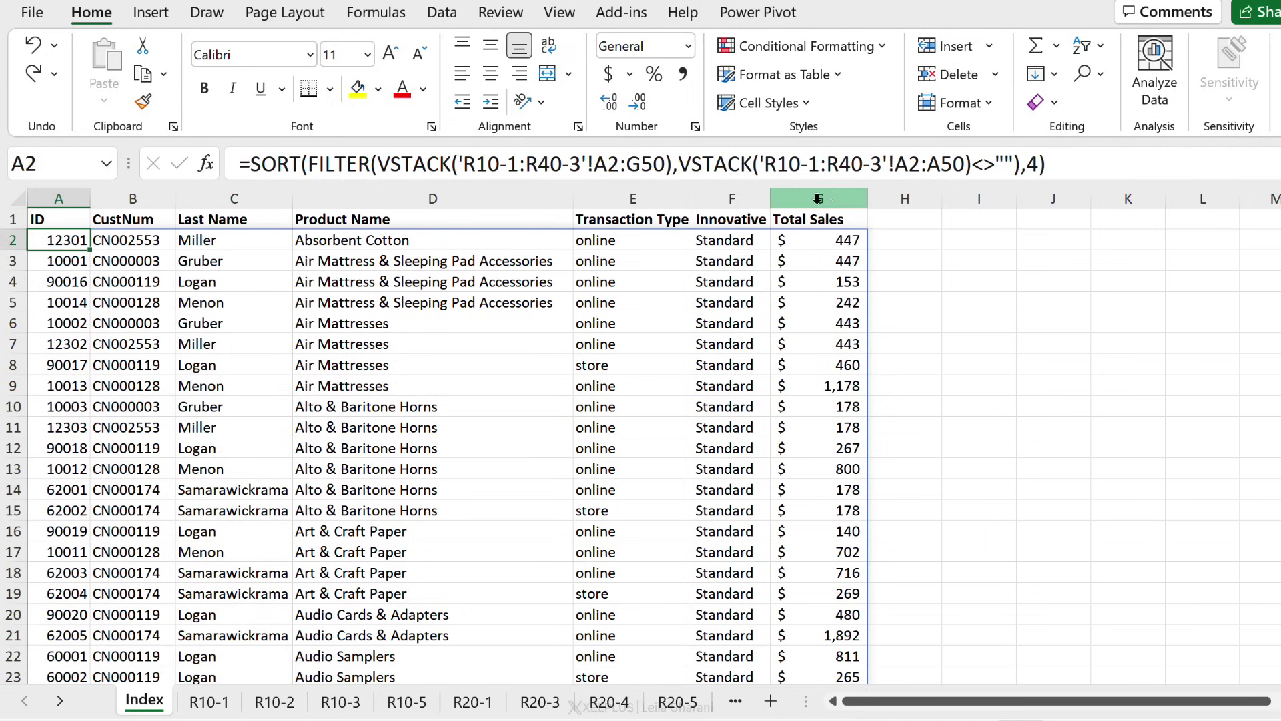
# - Rewrite SORT's arguments as sort index {4,7} and sort order {1,-1}
pyautogui.click(1033, 166)
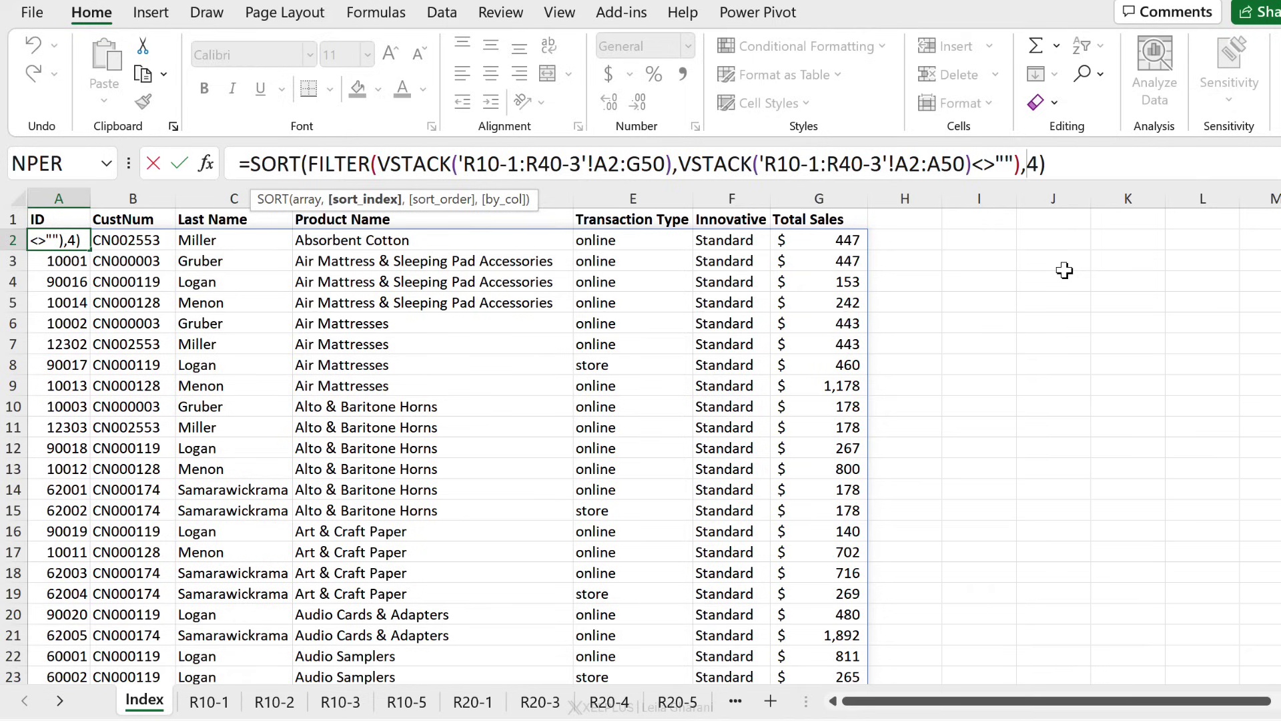
pyautogui.write('{')
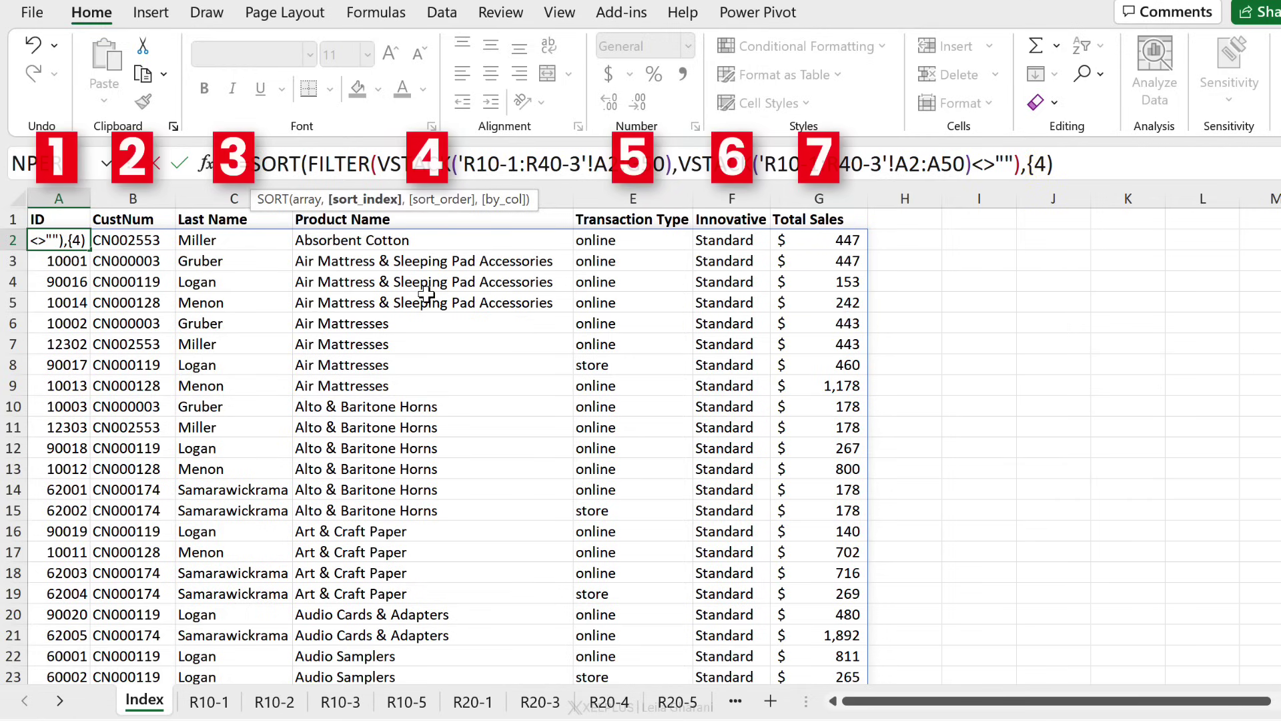
pyautogui.write(',')
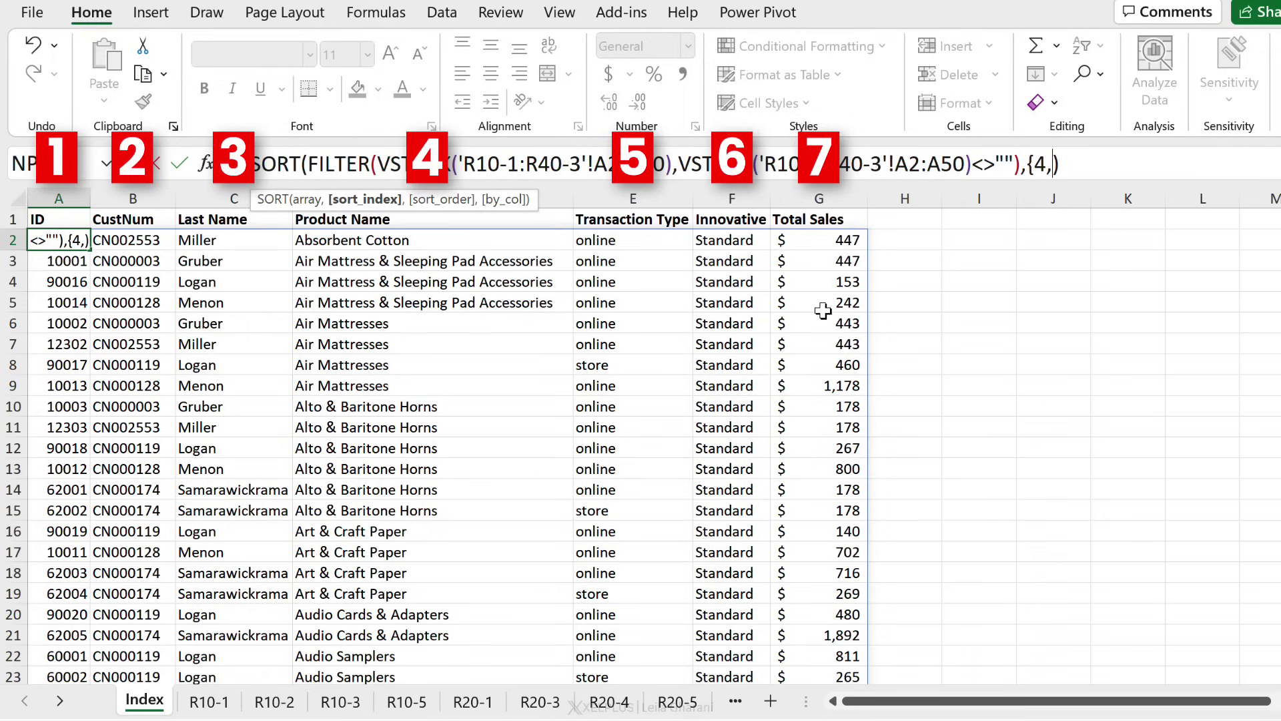
pyautogui.write('7')
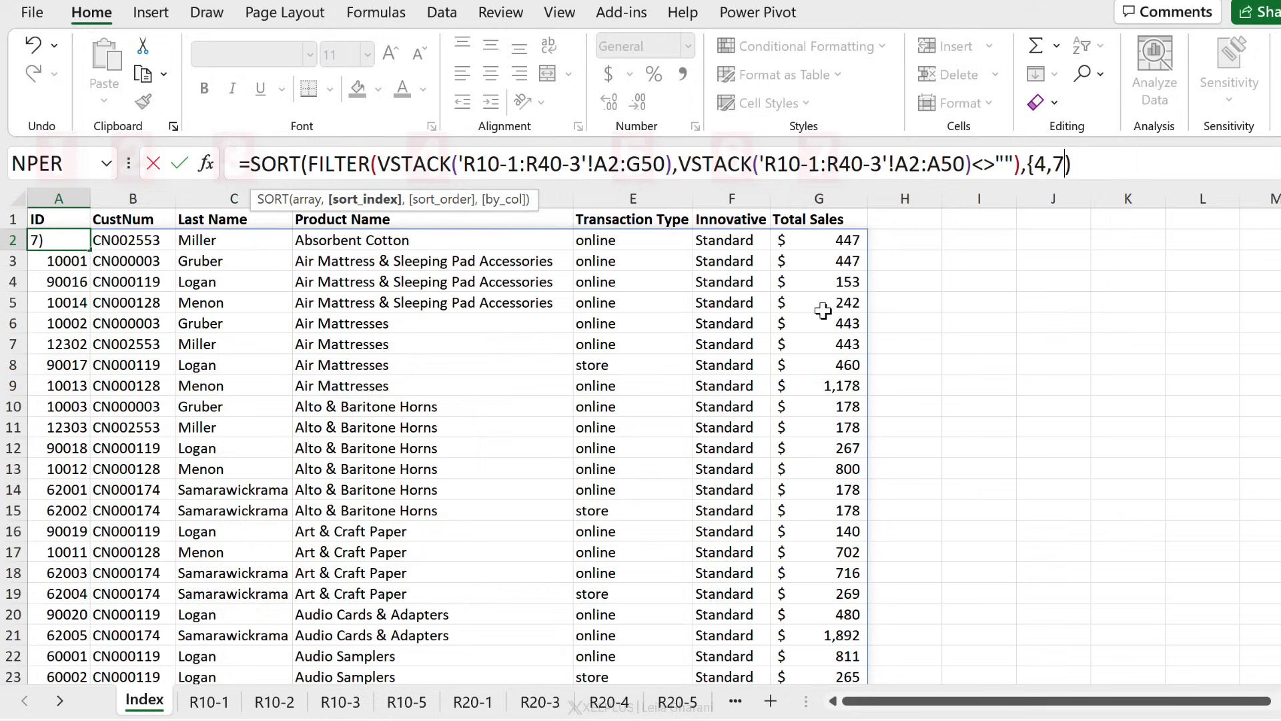
pyautogui.write('}')
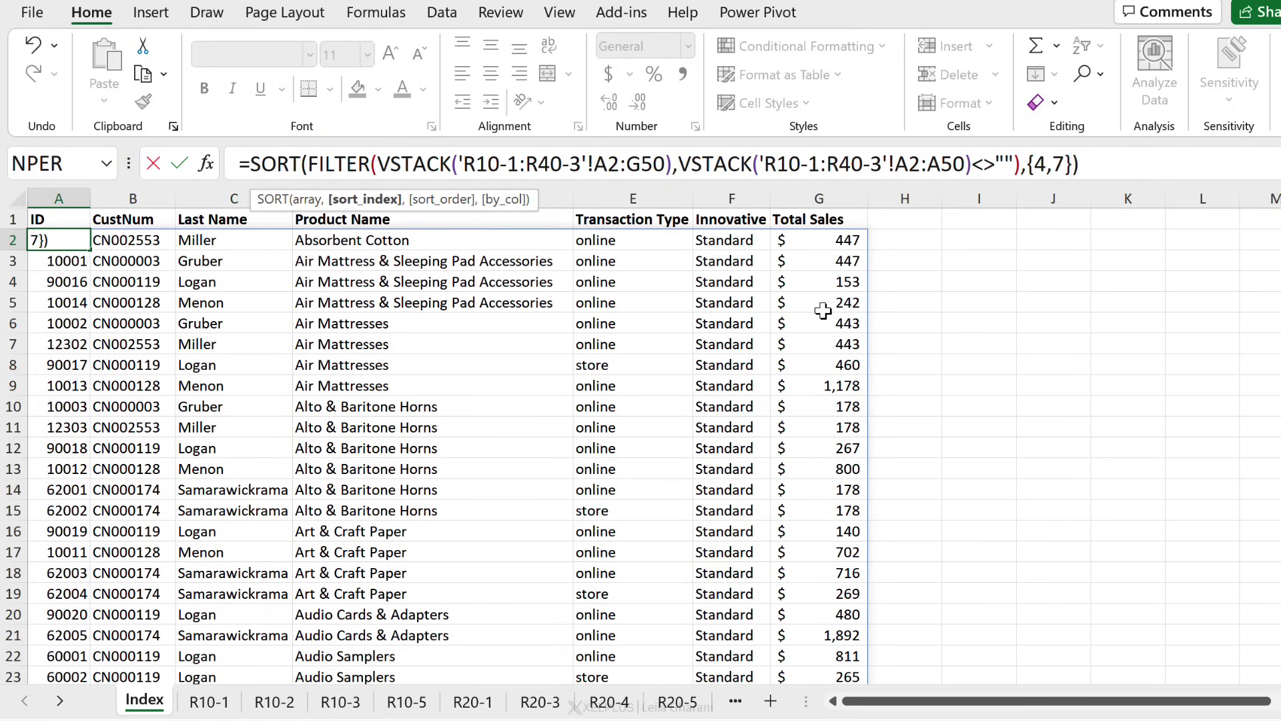
pyautogui.write(',')
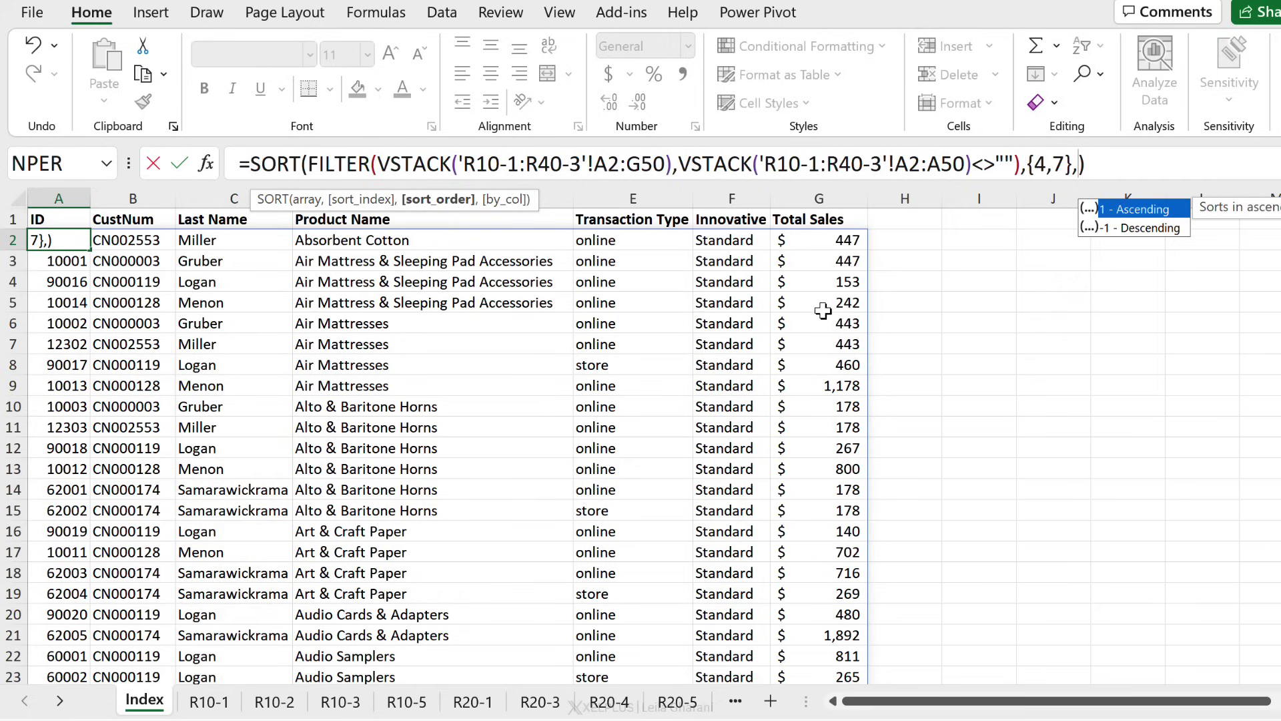
pyautogui.write('{')
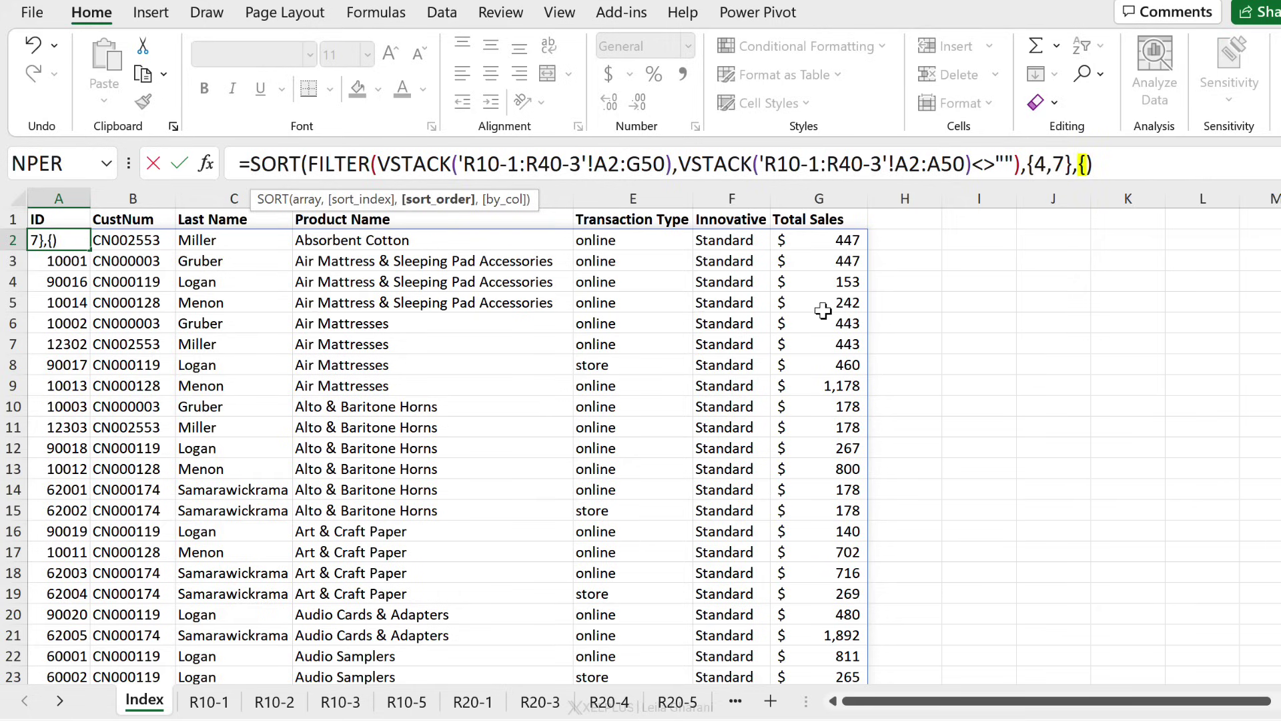
pyautogui.write('1,-1')
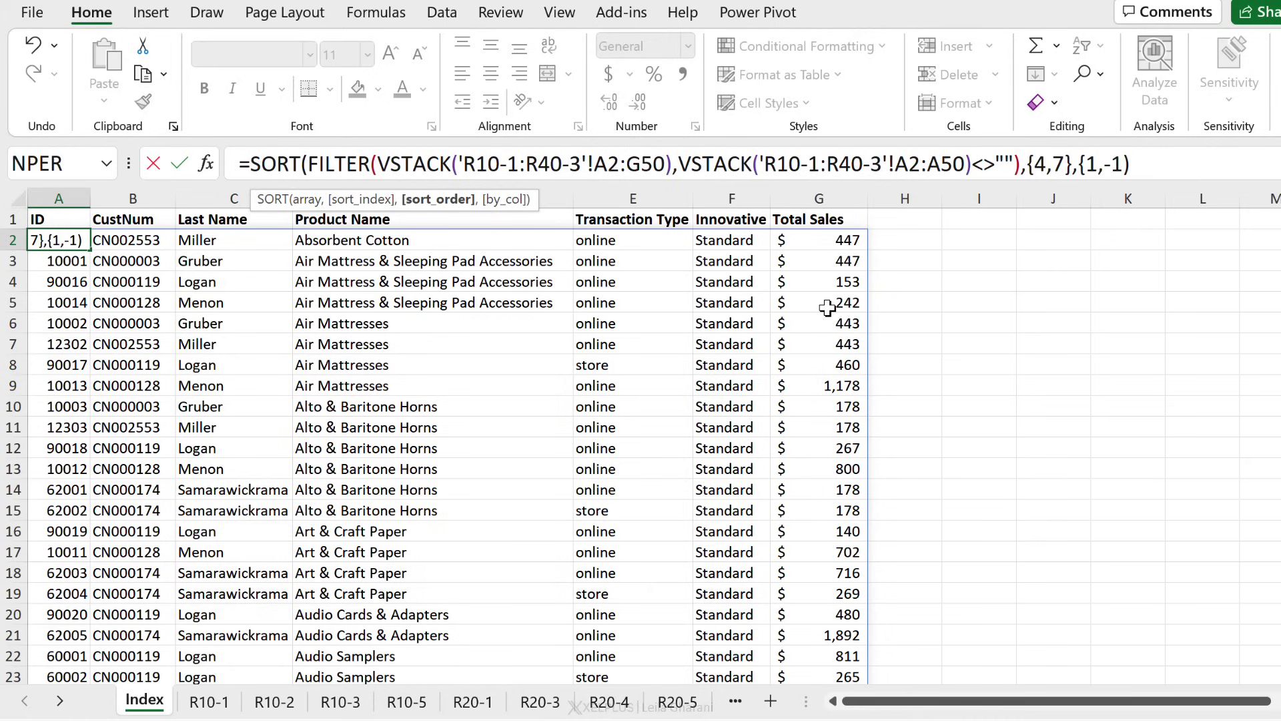
pyautogui.write('}')
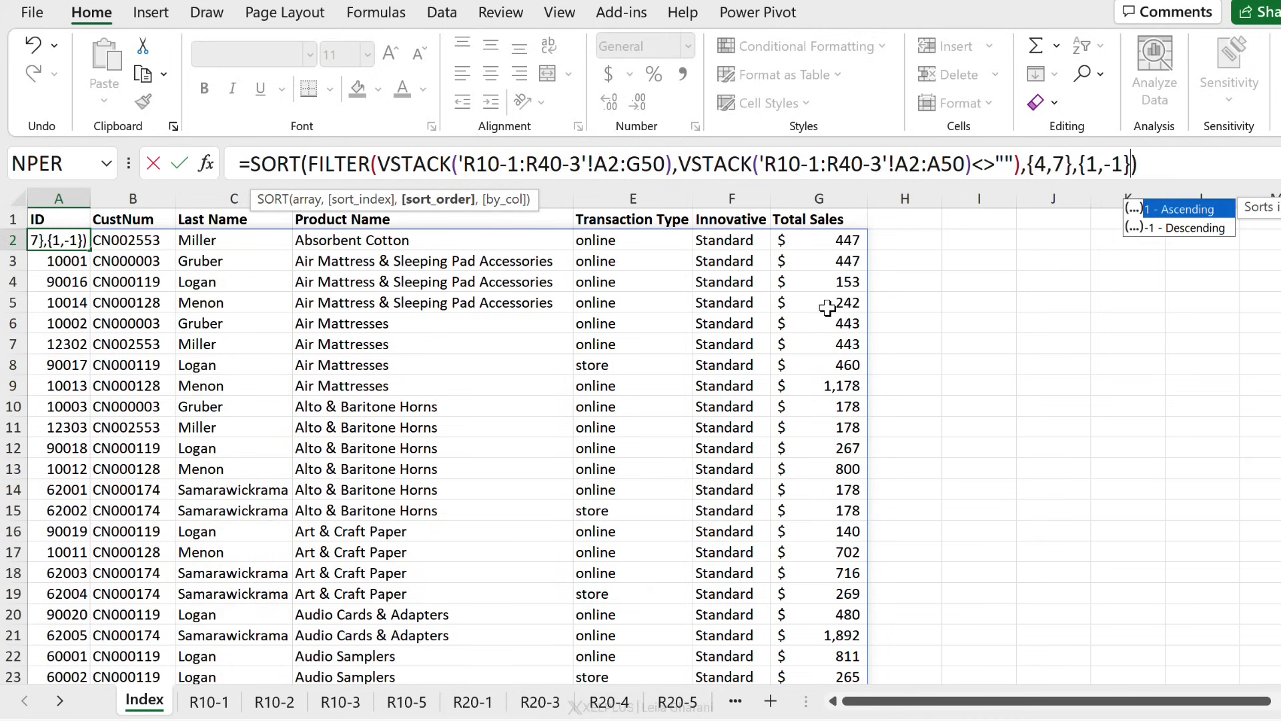
pyautogui.press('Return')
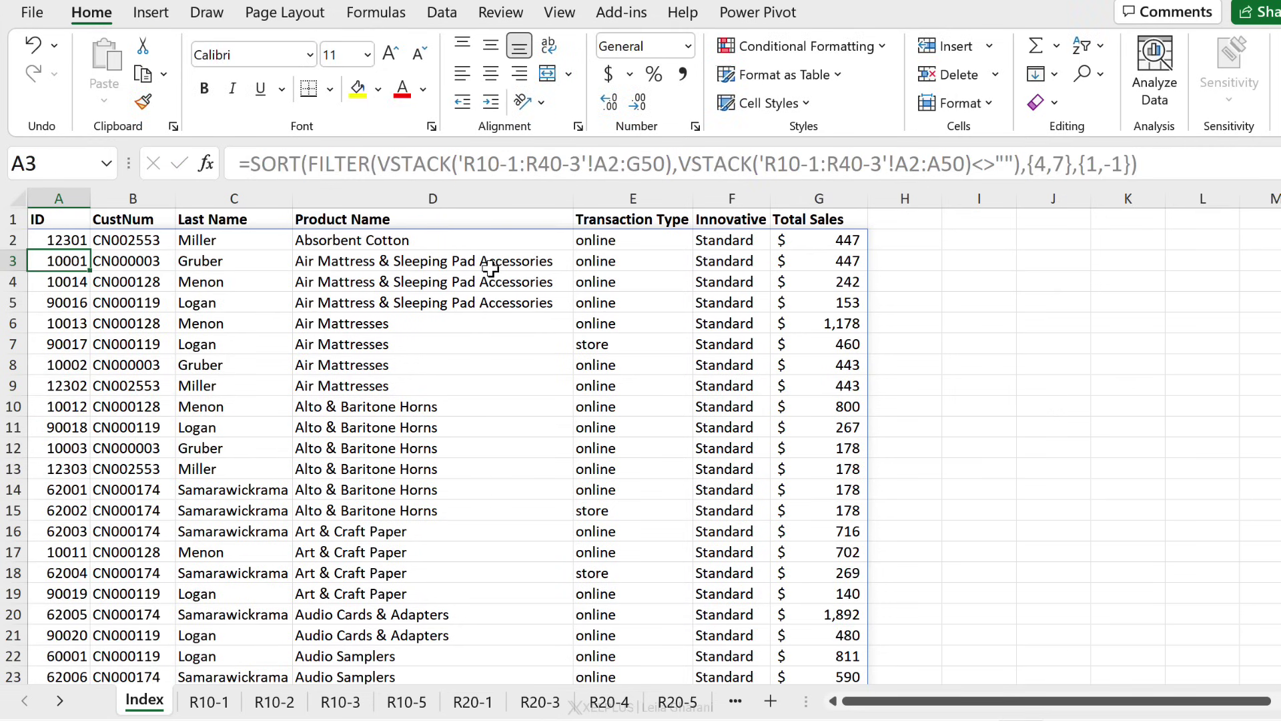
pyautogui.moveTo(493, 267); pyautogui.dragTo(513, 303)
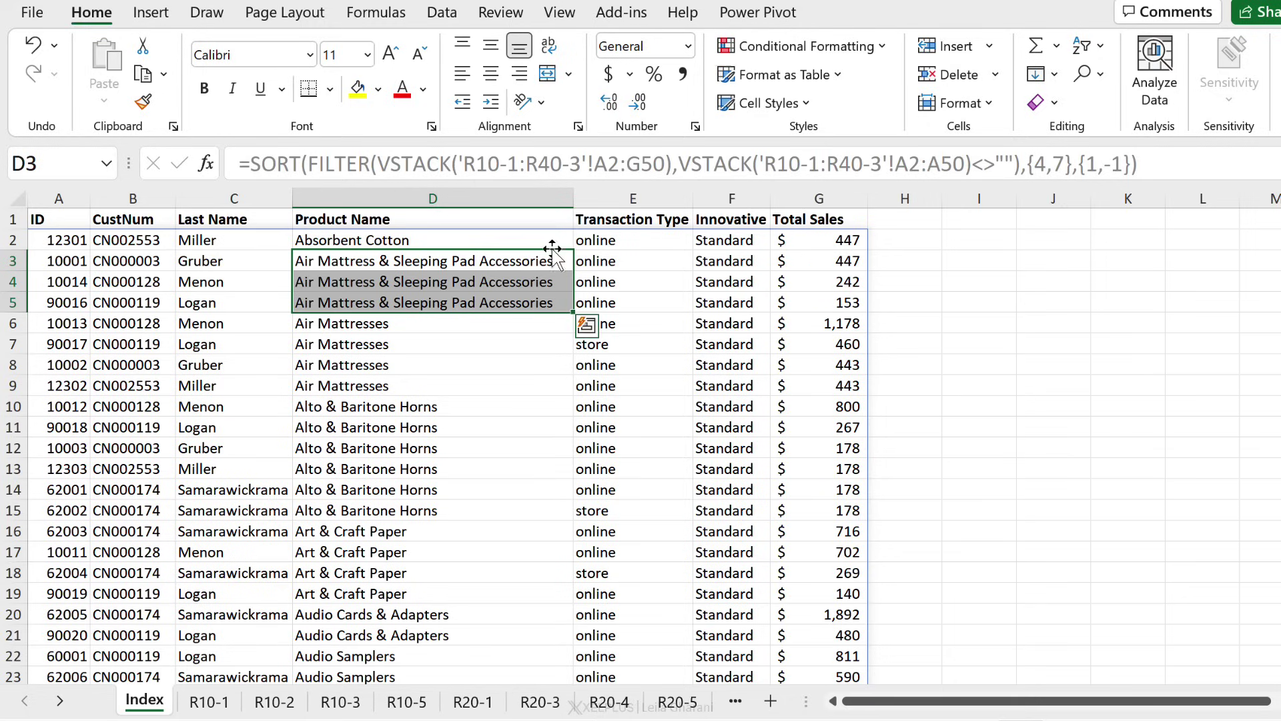
pyautogui.click(799, 269)
pyautogui.moveTo(802, 267); pyautogui.dragTo(812, 392)
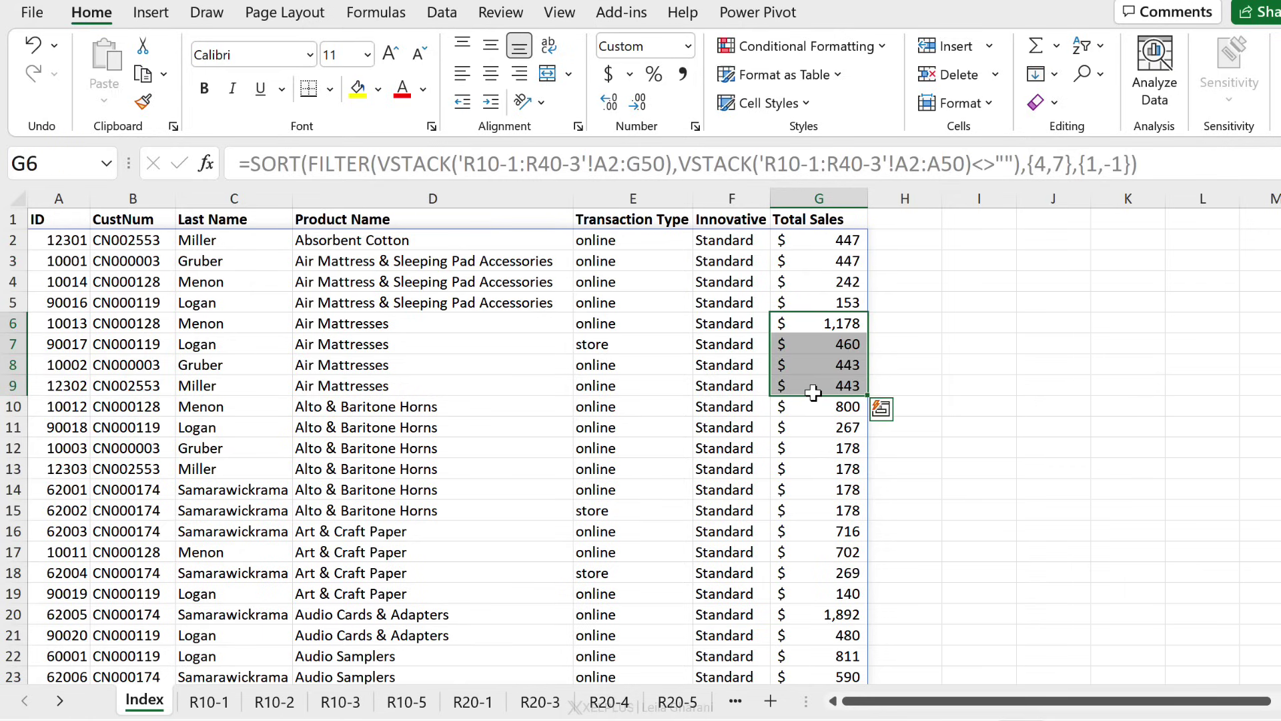